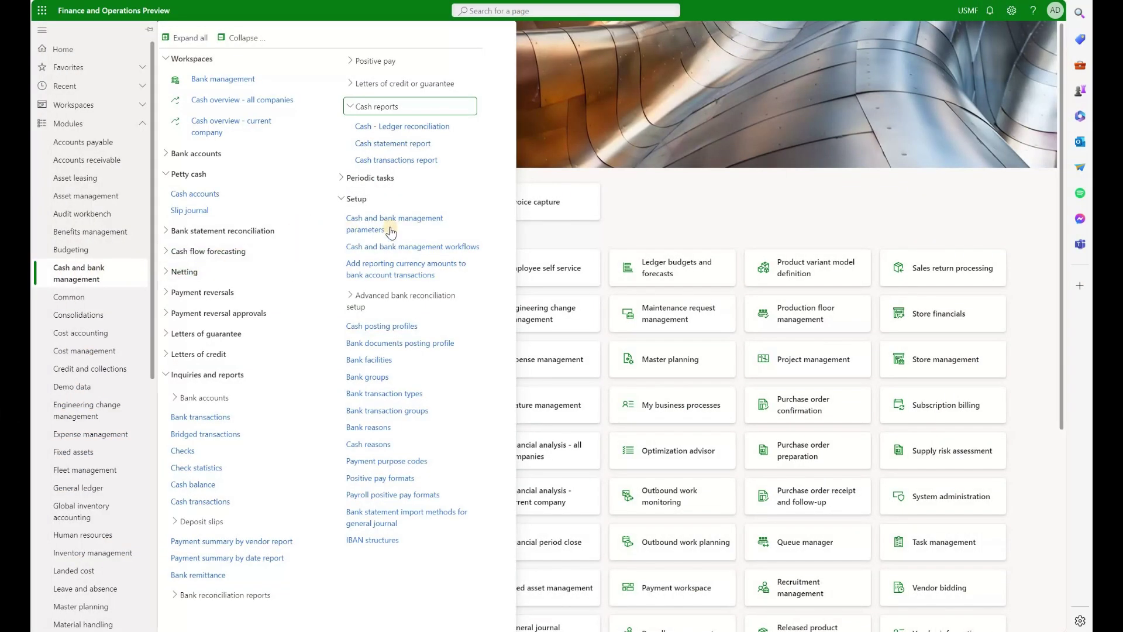
Open the Cash and bank management parameters, Cash settings, where petty cash is enabled
left_click(390, 233)
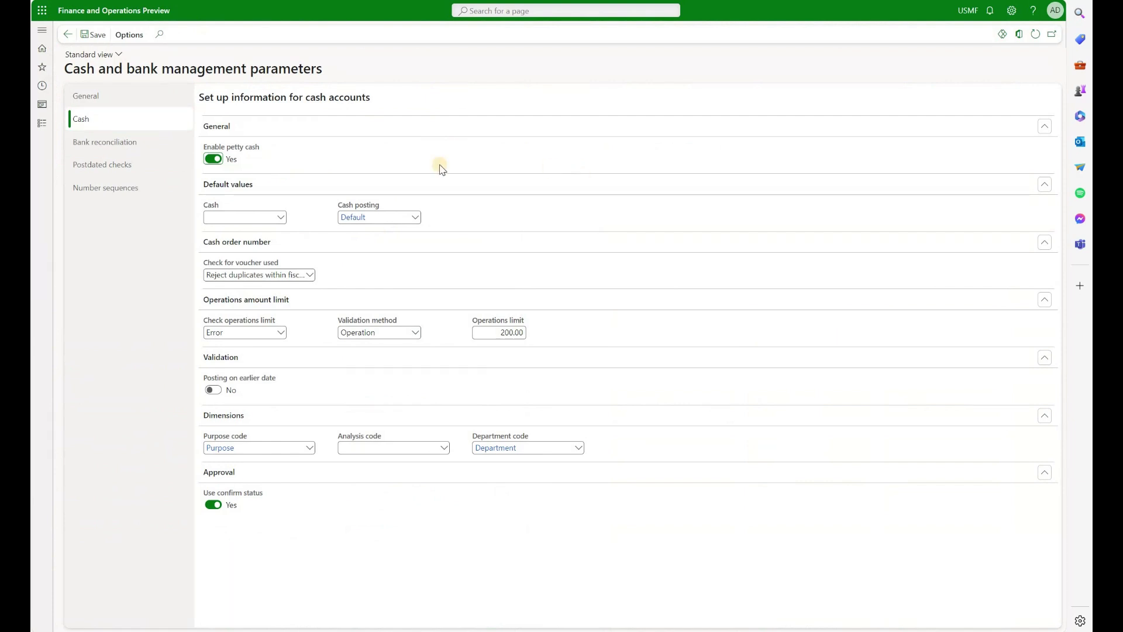
left_click(281, 218)
key("Tab")
left_click(451, 221)
left_click(310, 275)
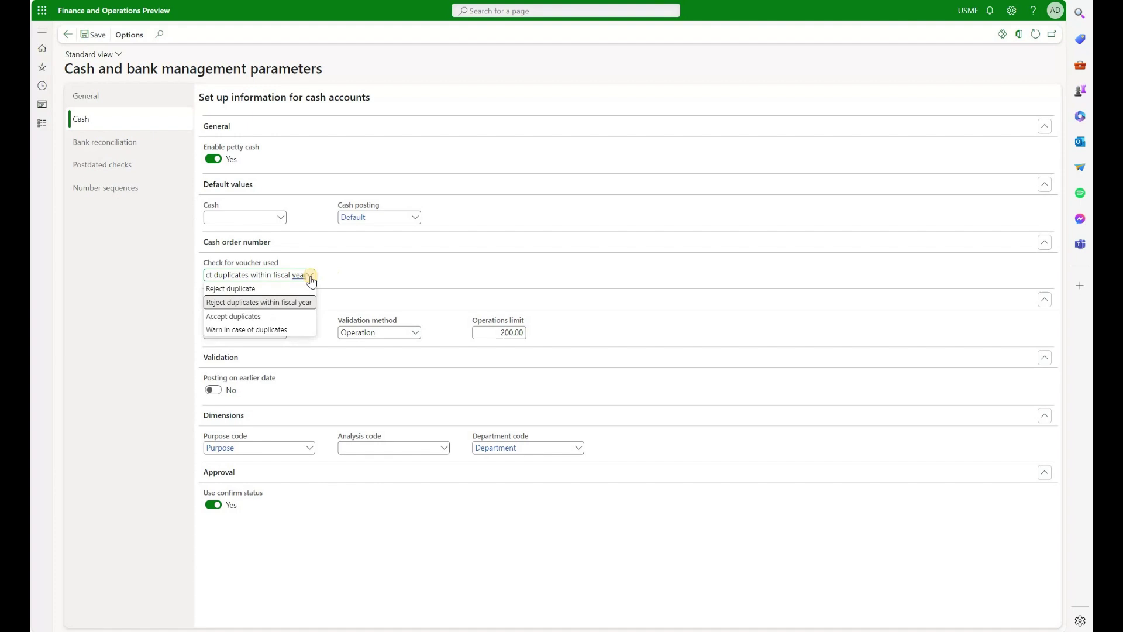
left_click(157, 334)
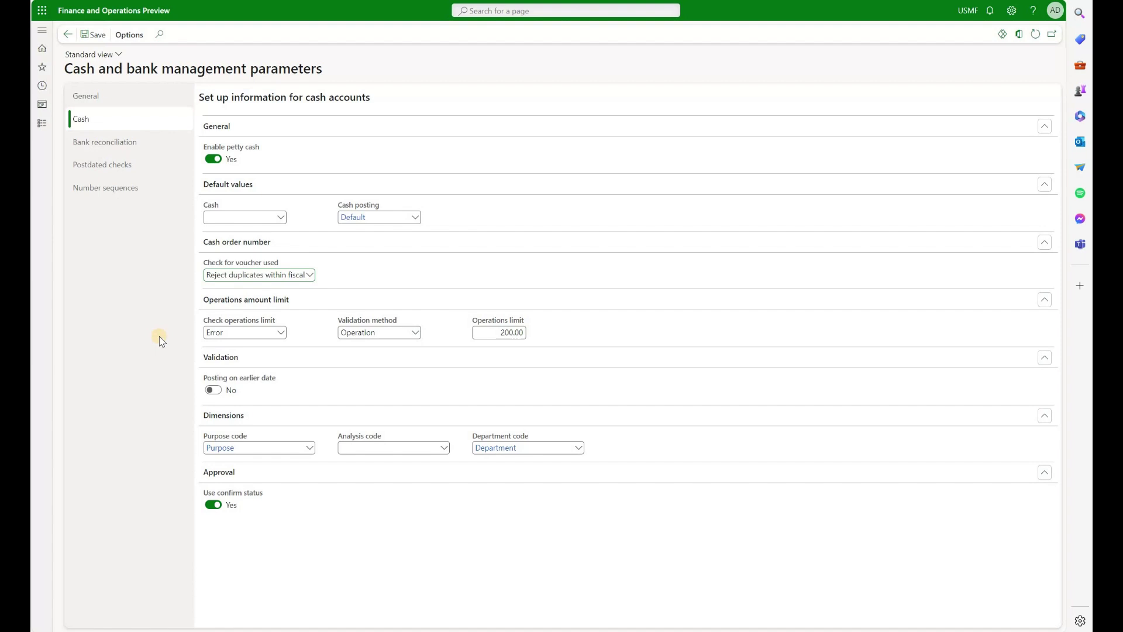
left_click(281, 332)
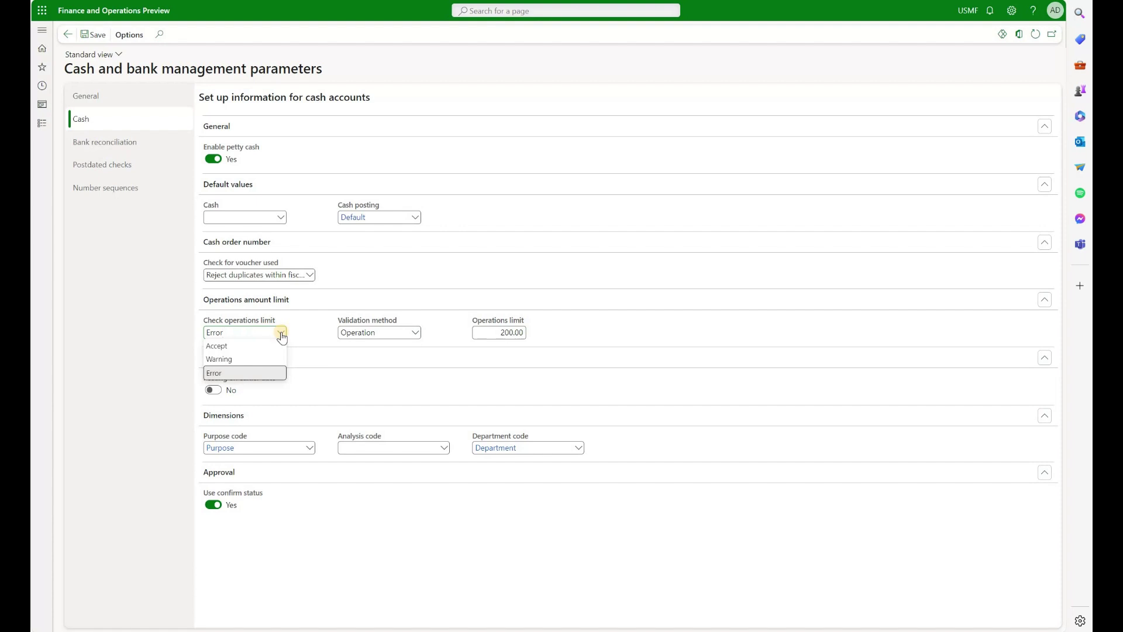
left_click(249, 372)
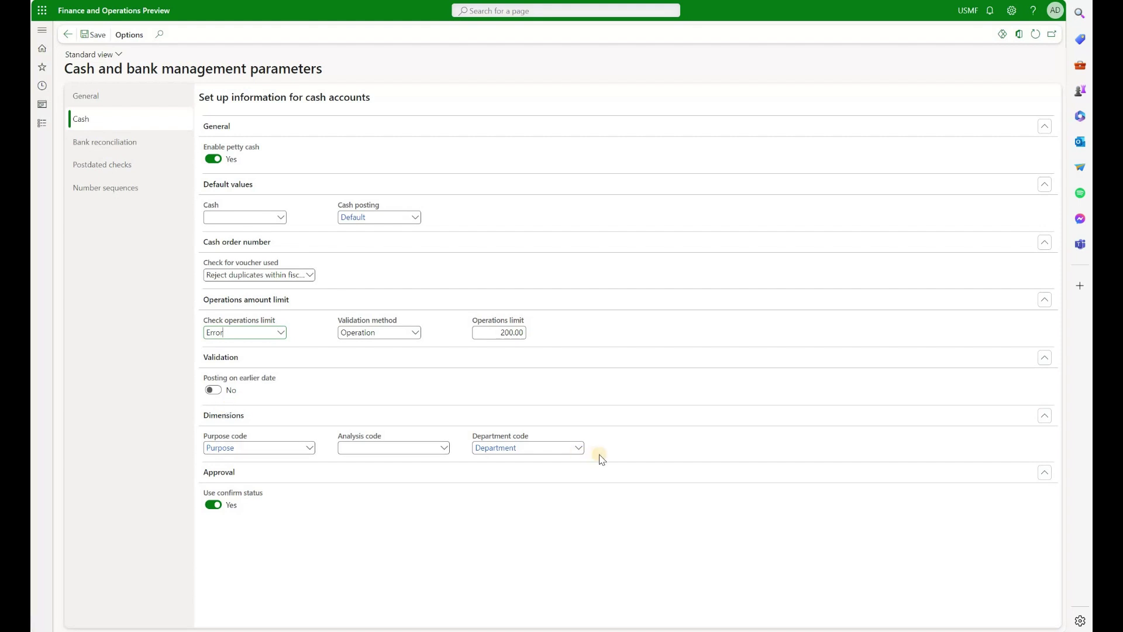
left_click(309, 448)
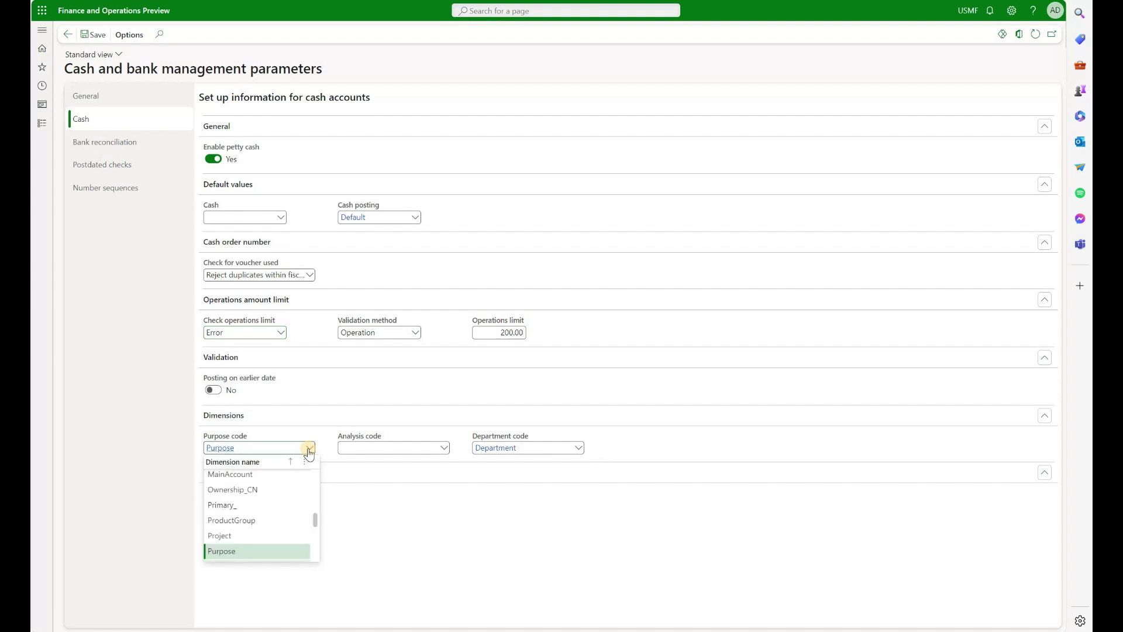
left_click(153, 444)
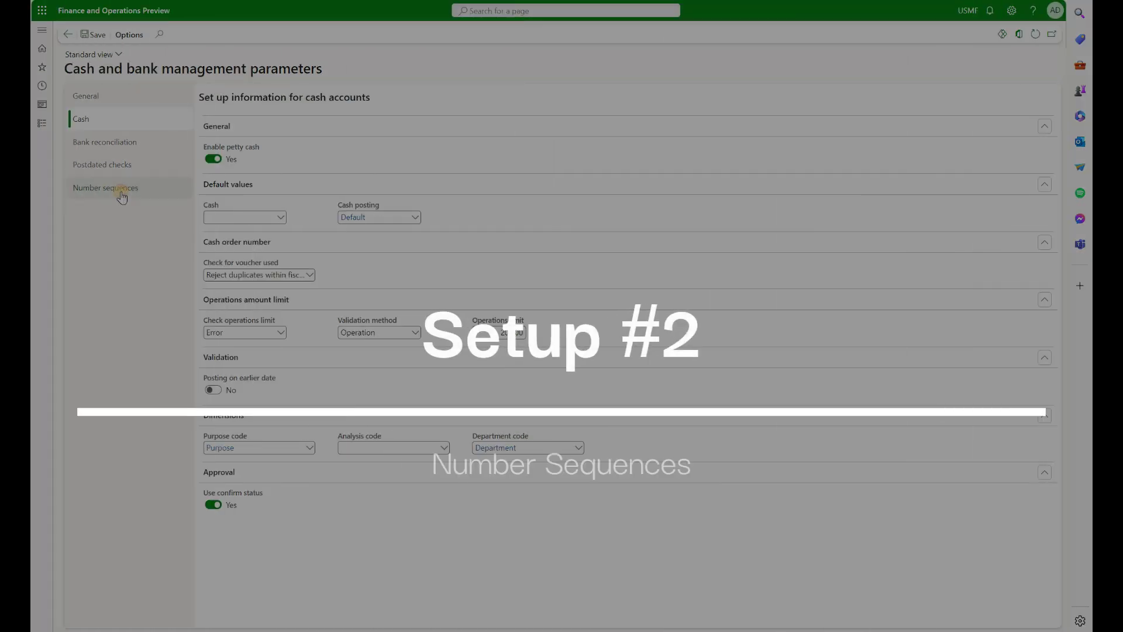
left_click(120, 192)
left_click(255, 396)
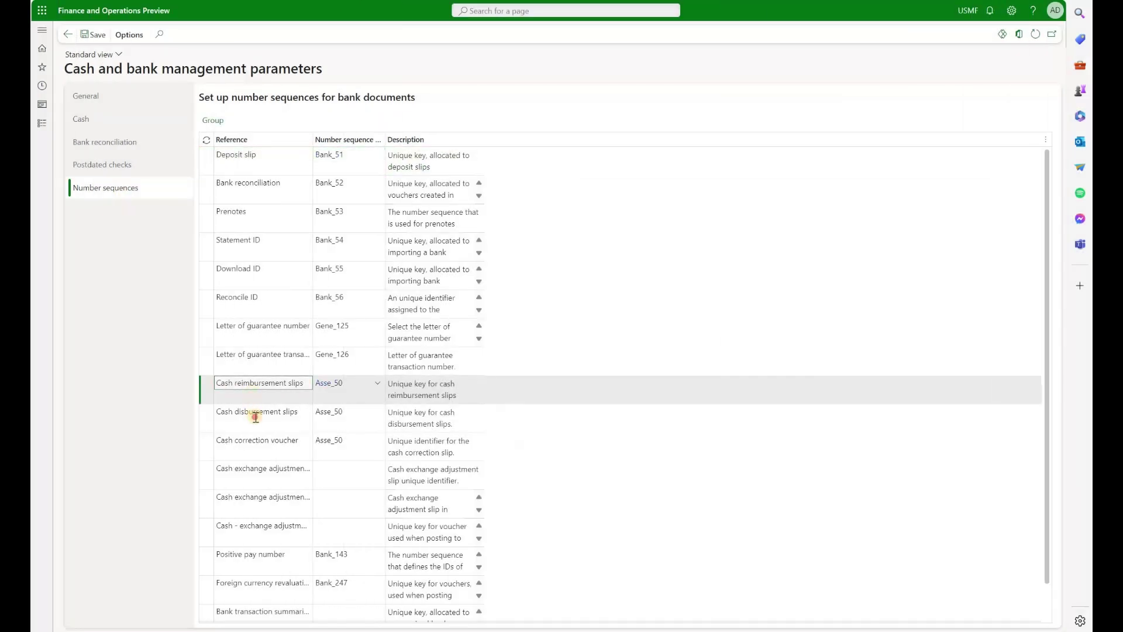
left_click(254, 417)
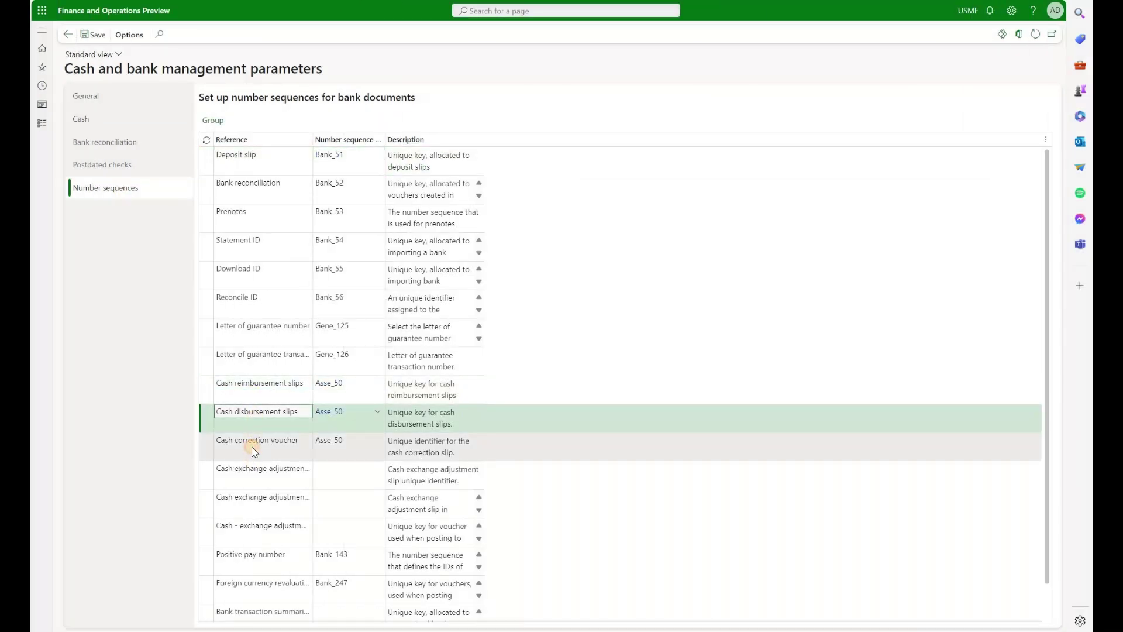
left_click(254, 447)
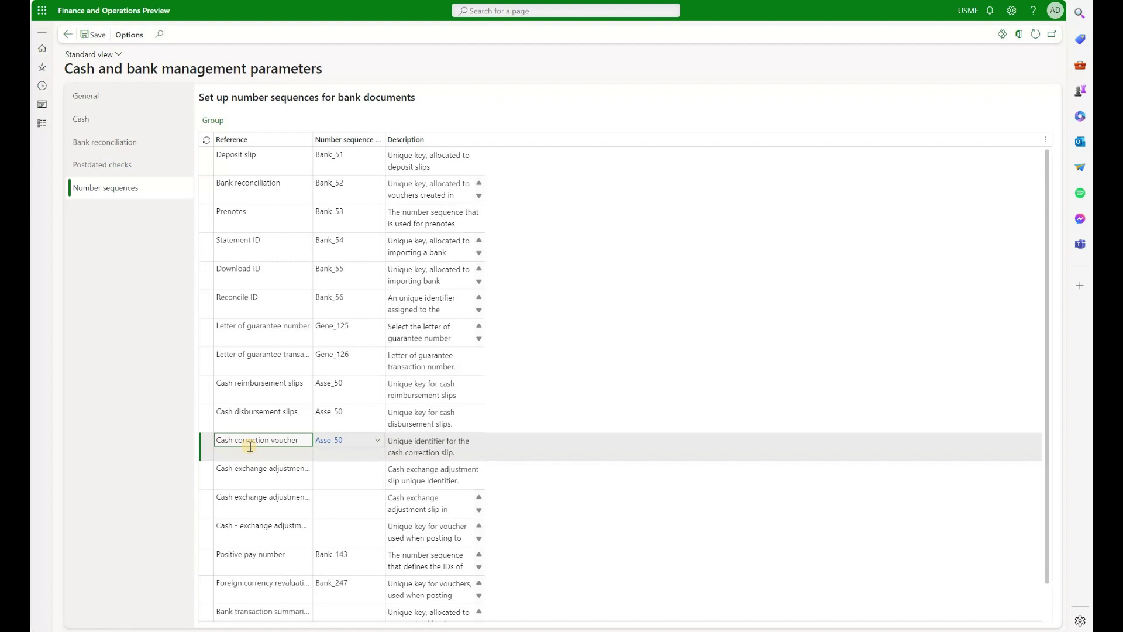
left_click(80, 119)
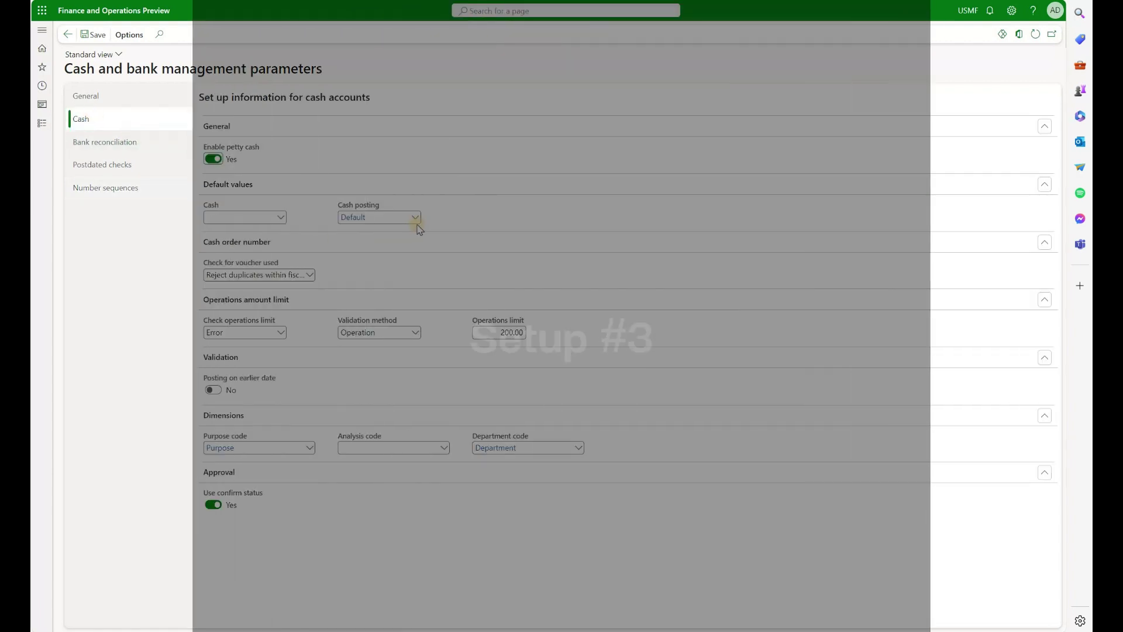
right_click(417, 221)
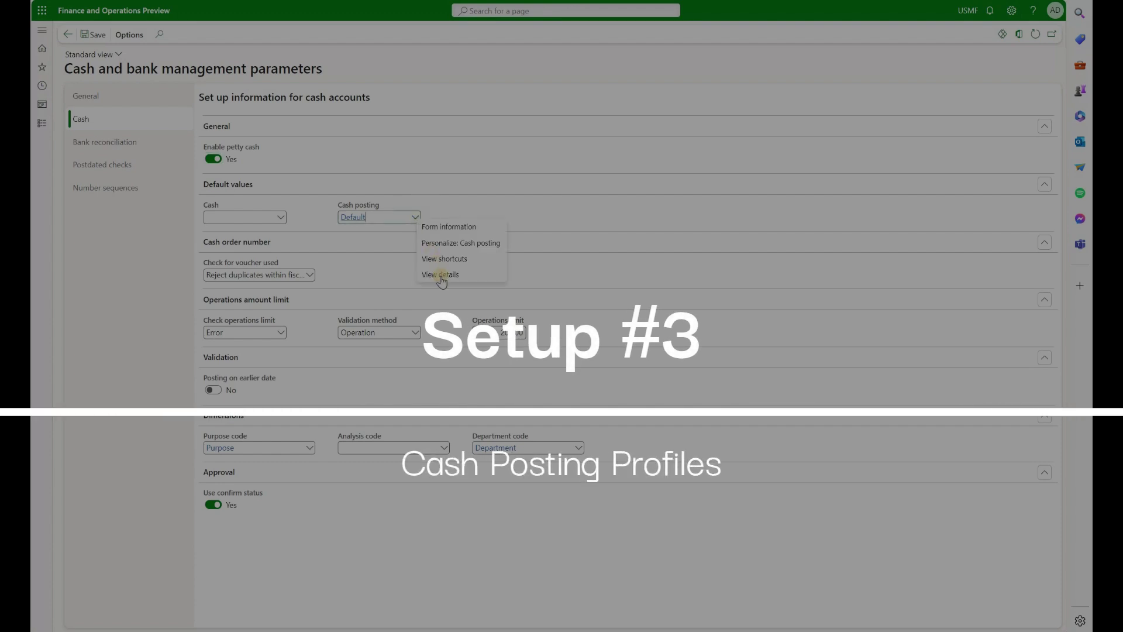
left_click(440, 275)
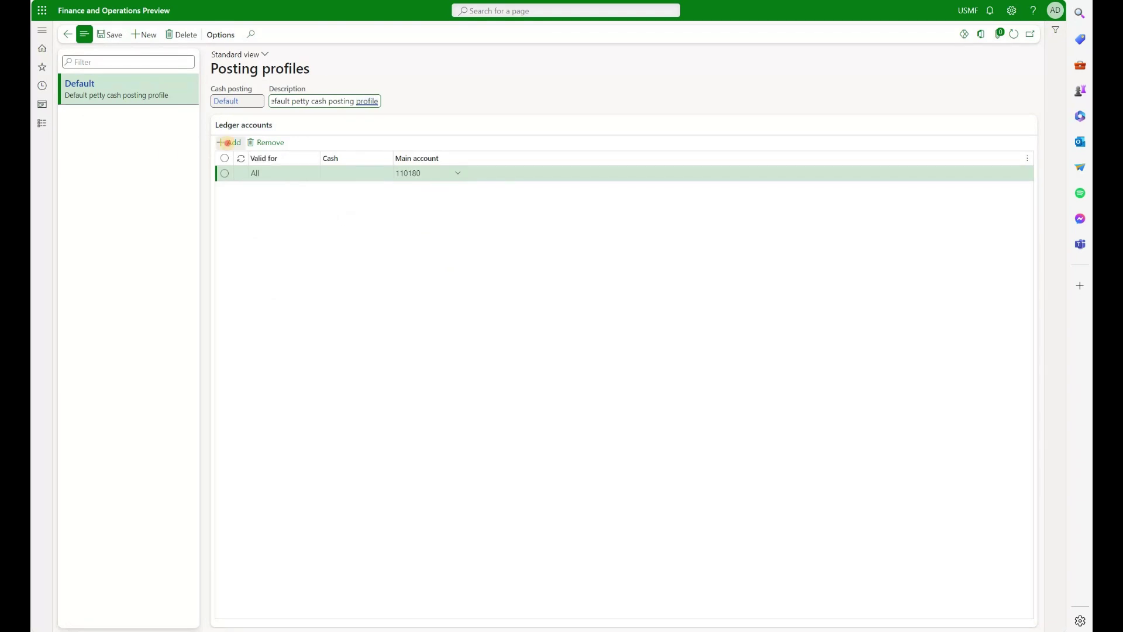
left_click(228, 143)
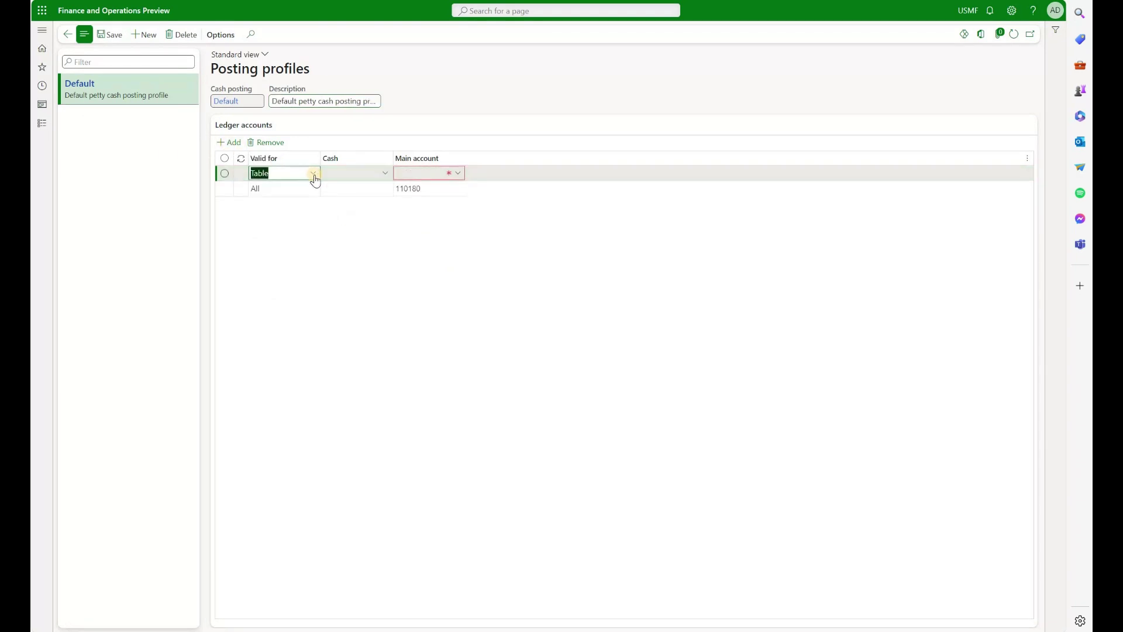
left_click(458, 173)
left_click(385, 176)
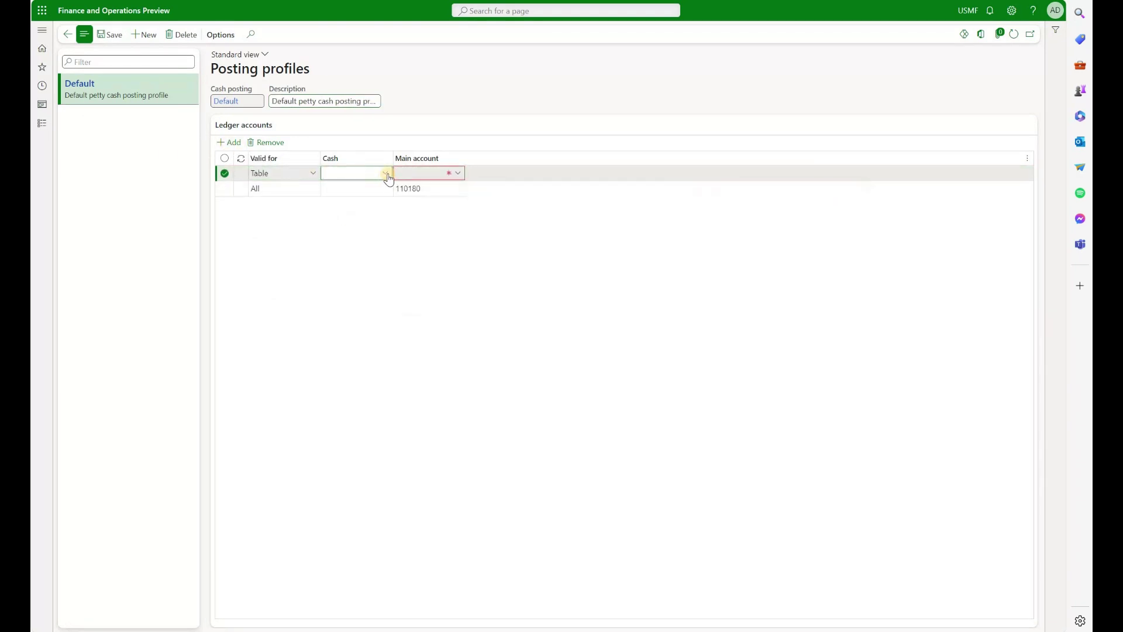
left_click(388, 174)
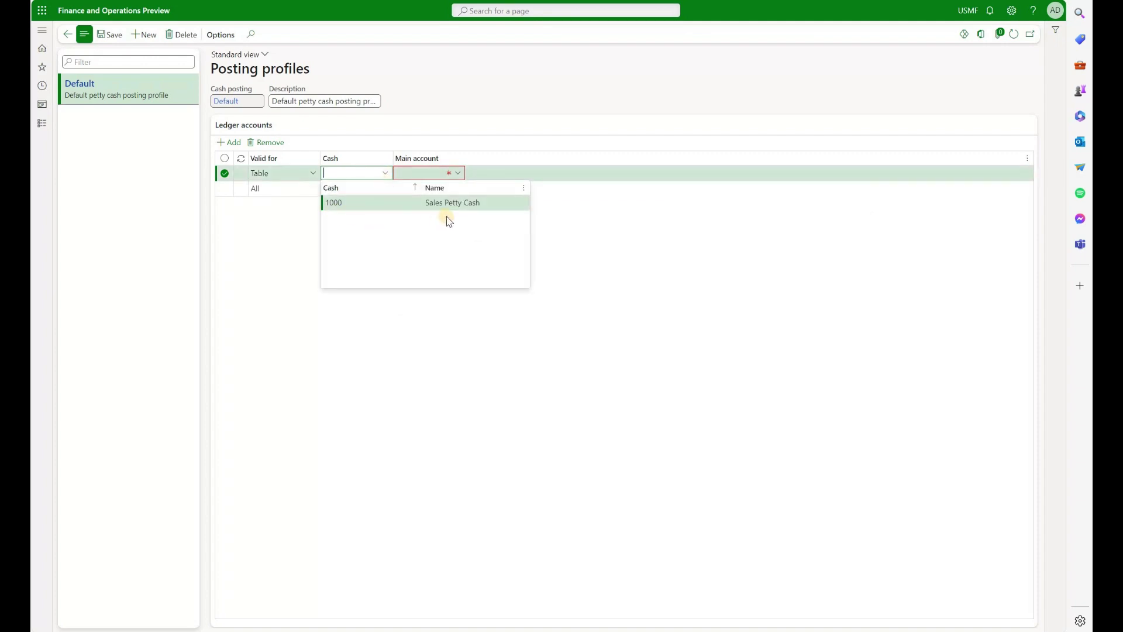
left_click(315, 173)
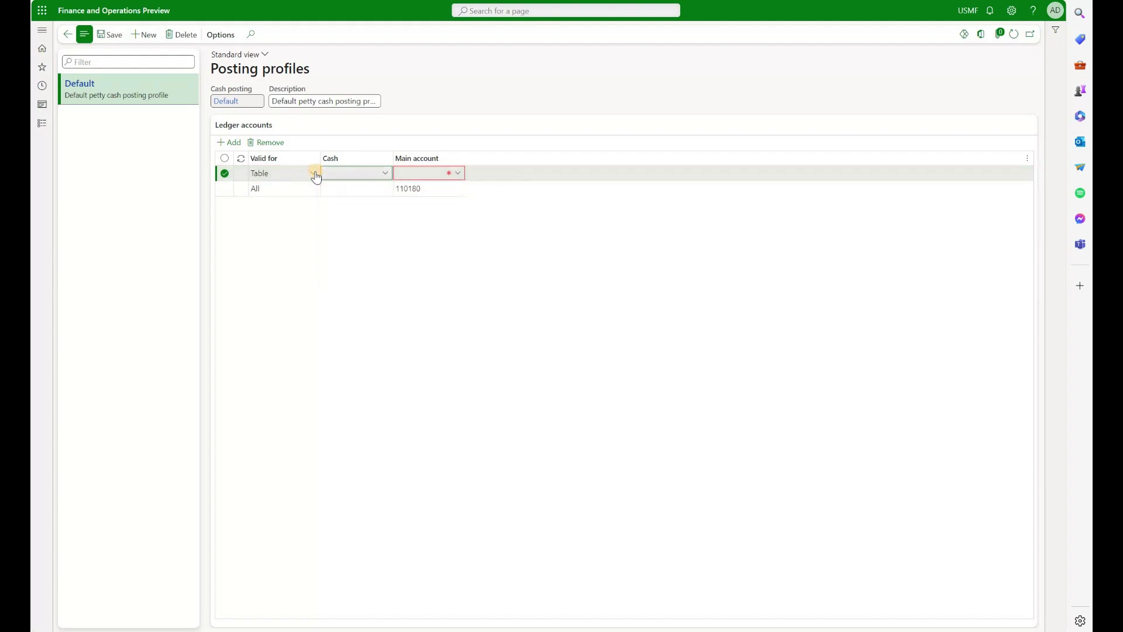
left_click(316, 173)
left_click(298, 217)
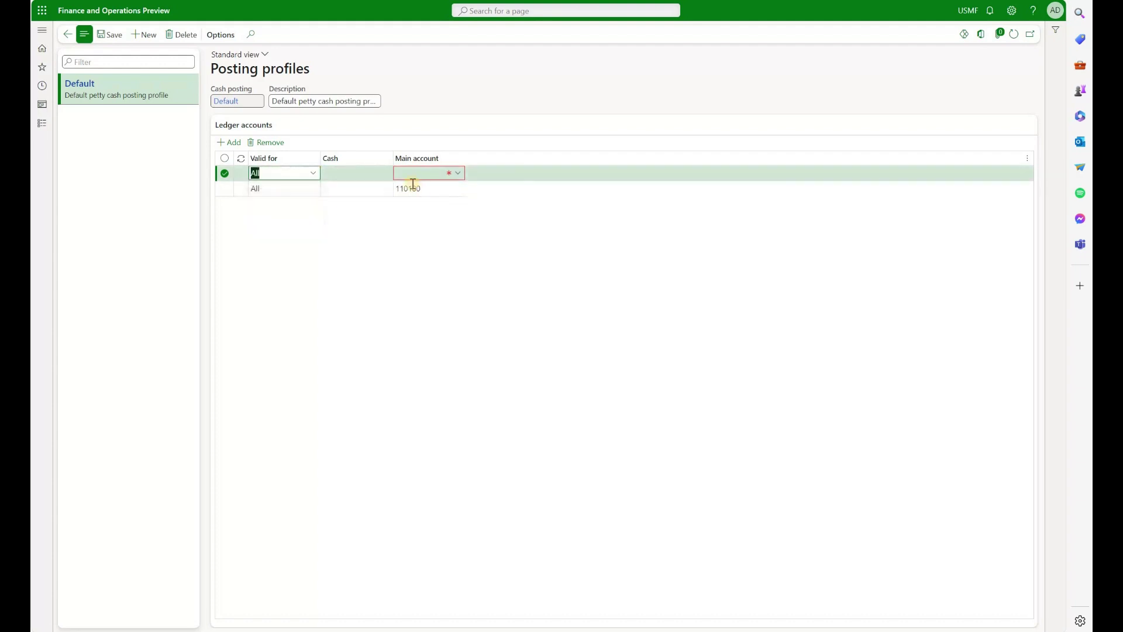
left_click(267, 142)
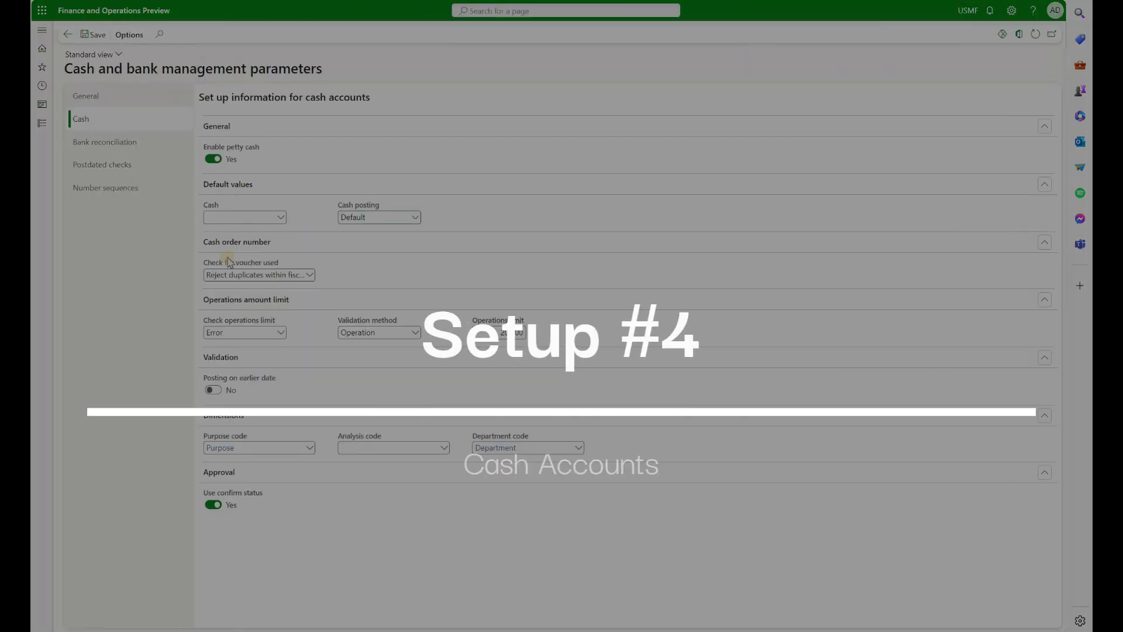
Create cash account 2000, Internal Maintenance Petty Cash, in USD with More currencies turned on
left_click(40, 34)
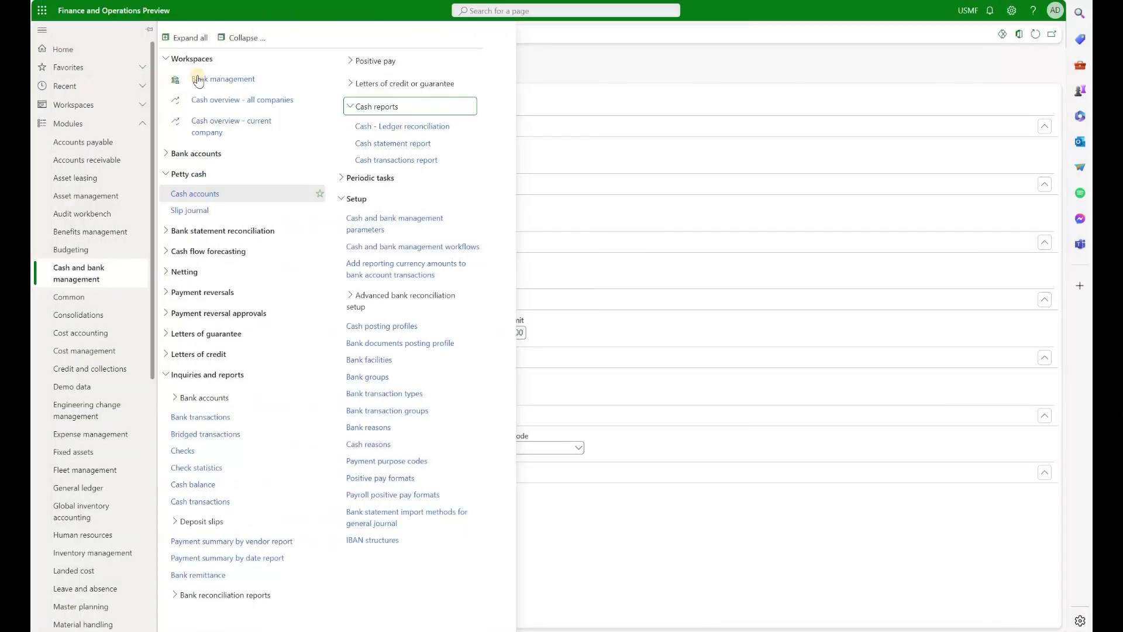
left_click(206, 196)
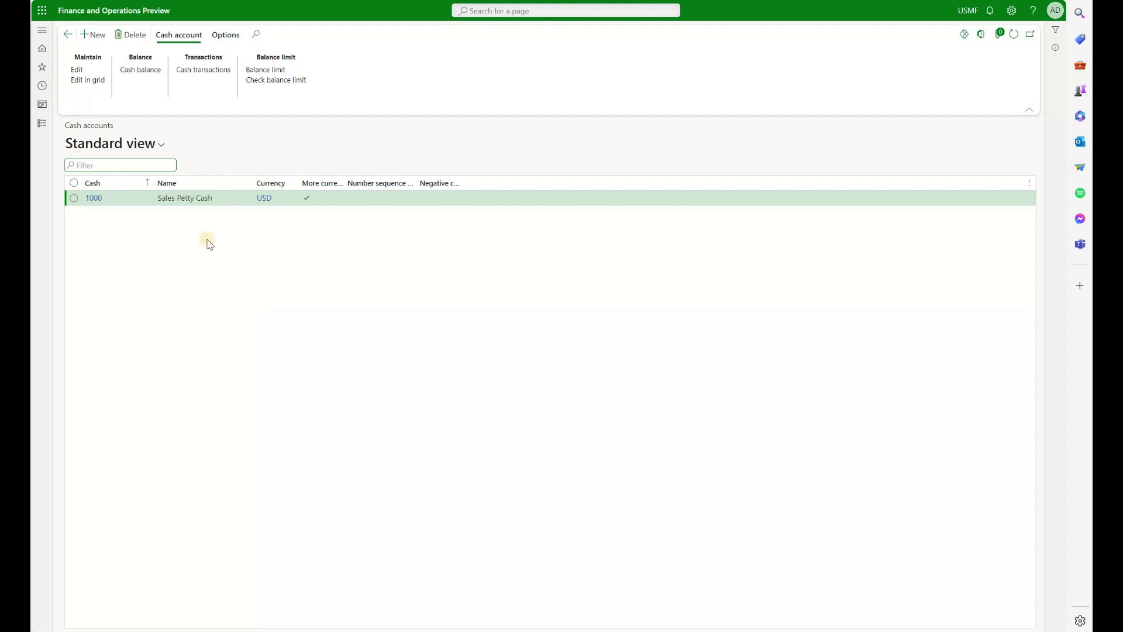
left_click(93, 35)
type("2000")
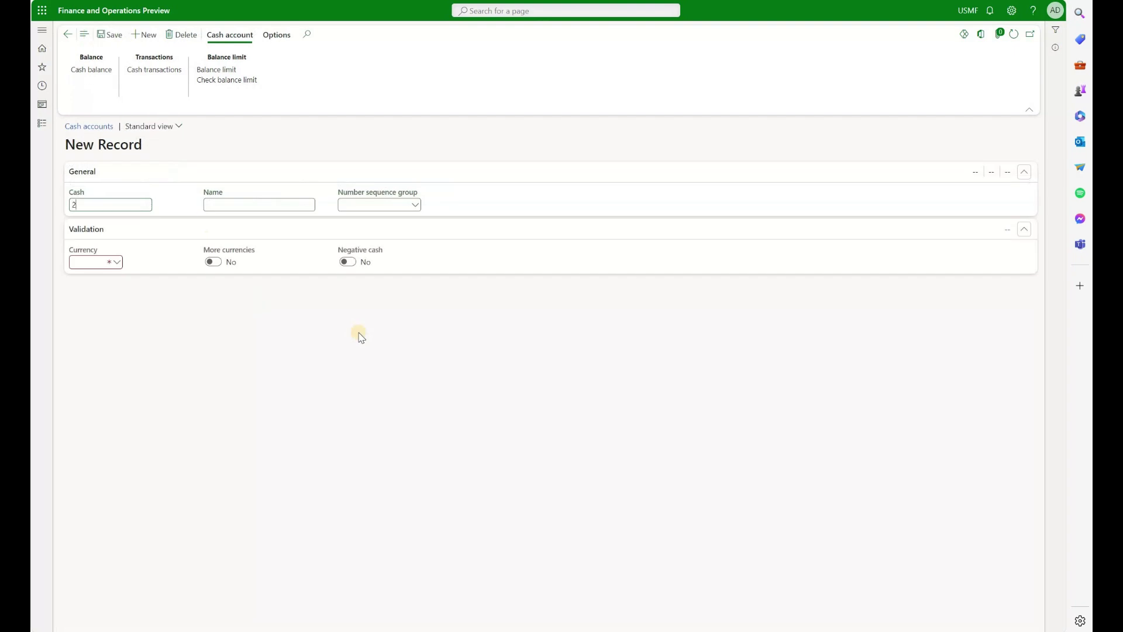
key("Tab")
type("Internal Maintenance Petty Cash")
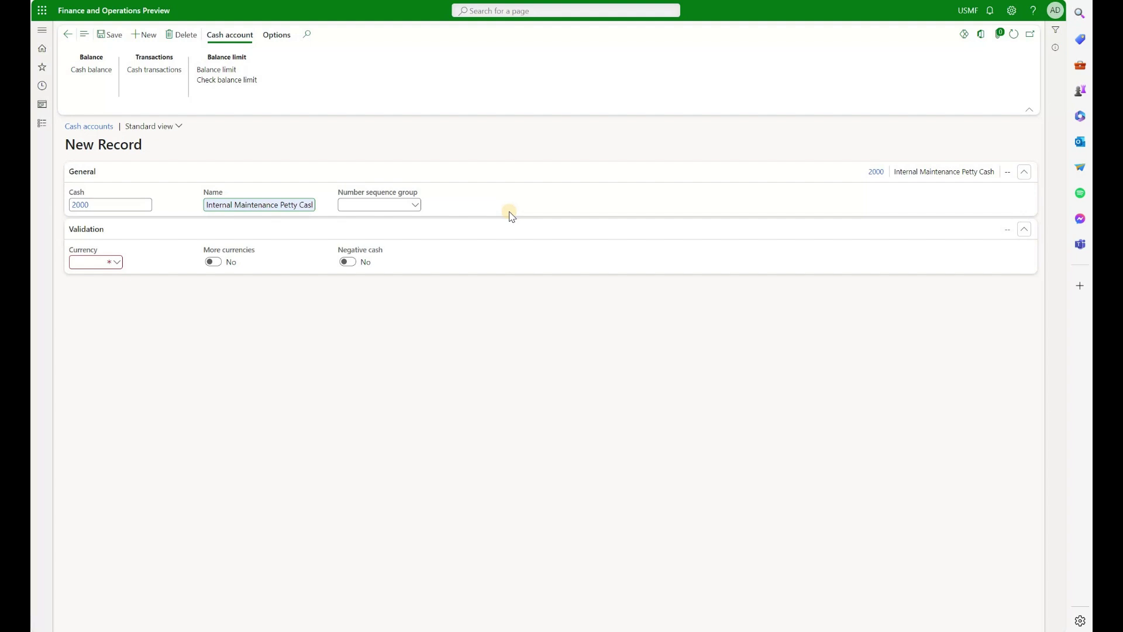
left_click(179, 354)
left_click(213, 262)
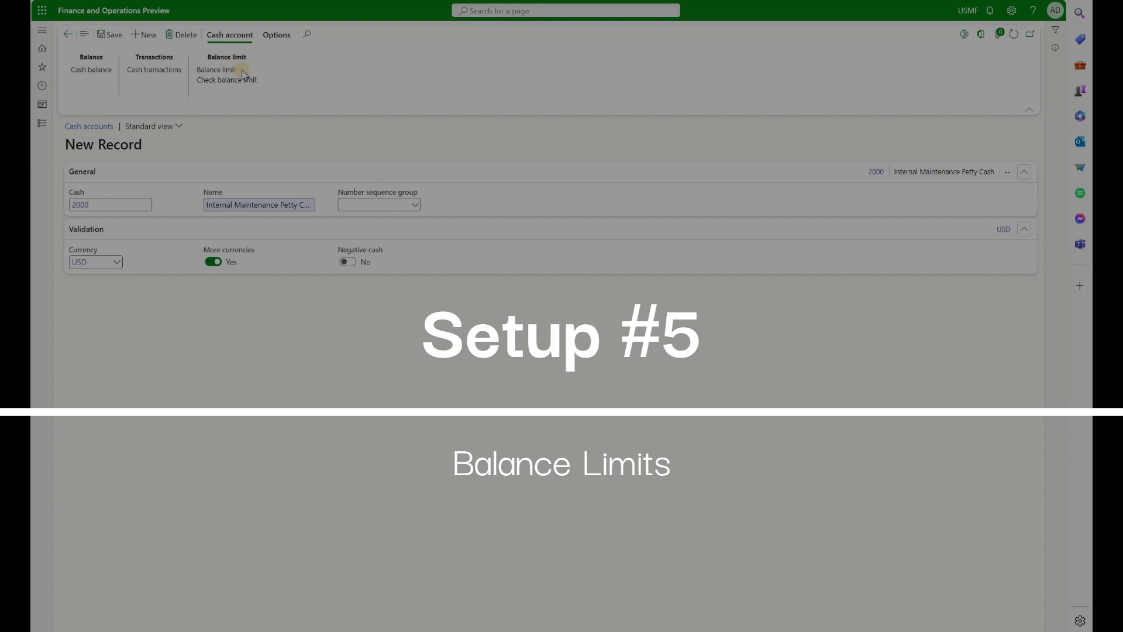
Add an accounting-currency Maximum balance limit of 500 with a Warning check to account 2000
left_click(233, 70)
left_click(129, 35)
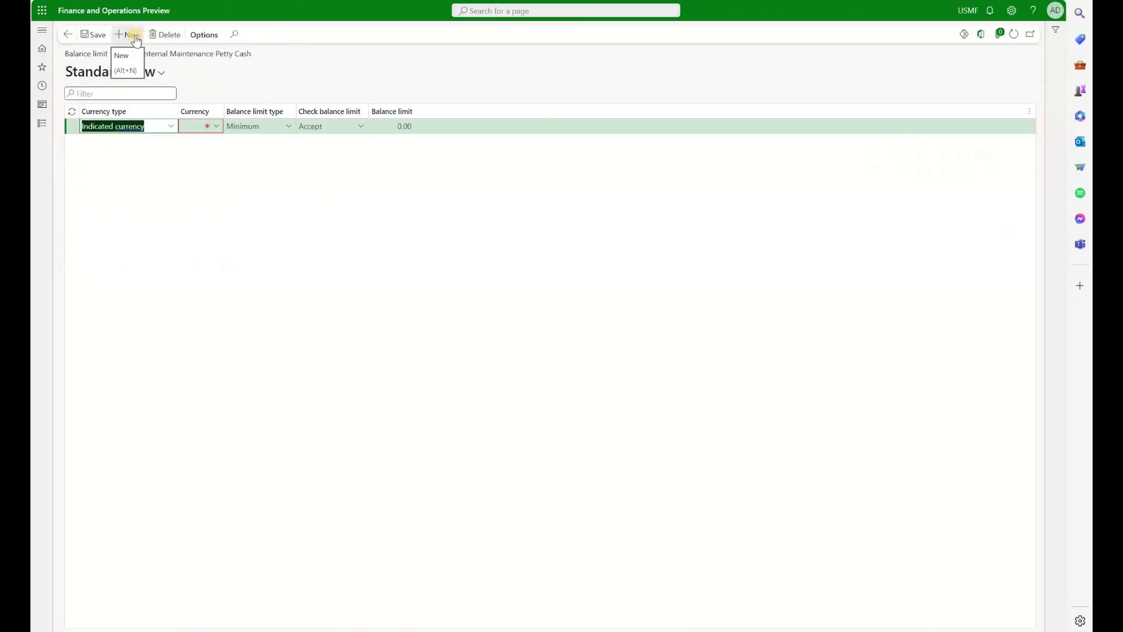
left_click(150, 126)
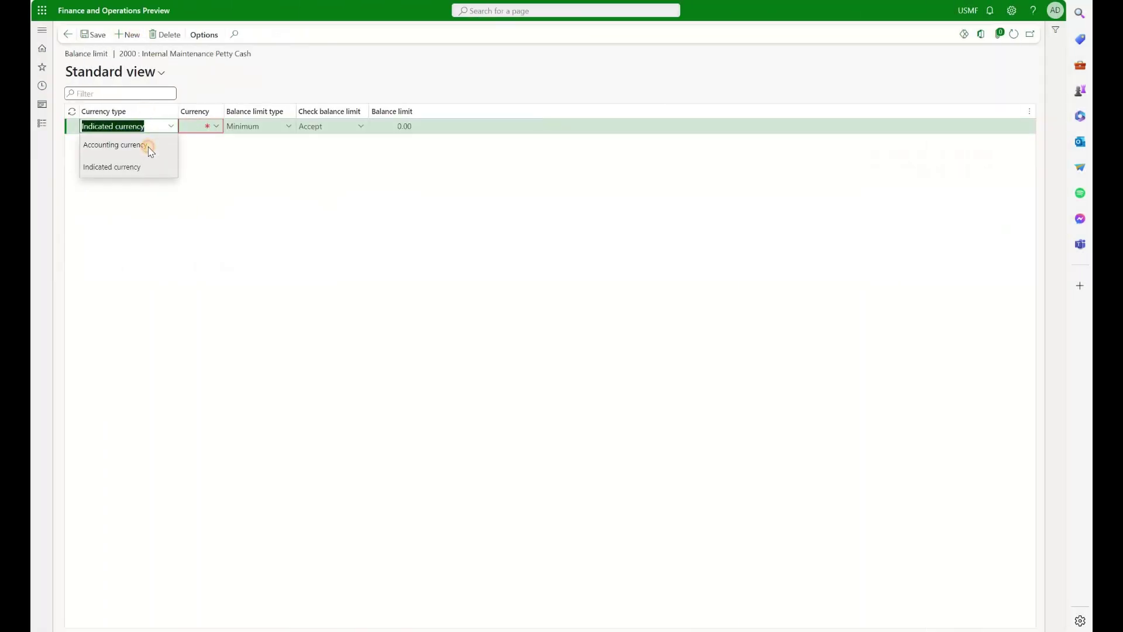
left_click(147, 145)
left_click(289, 126)
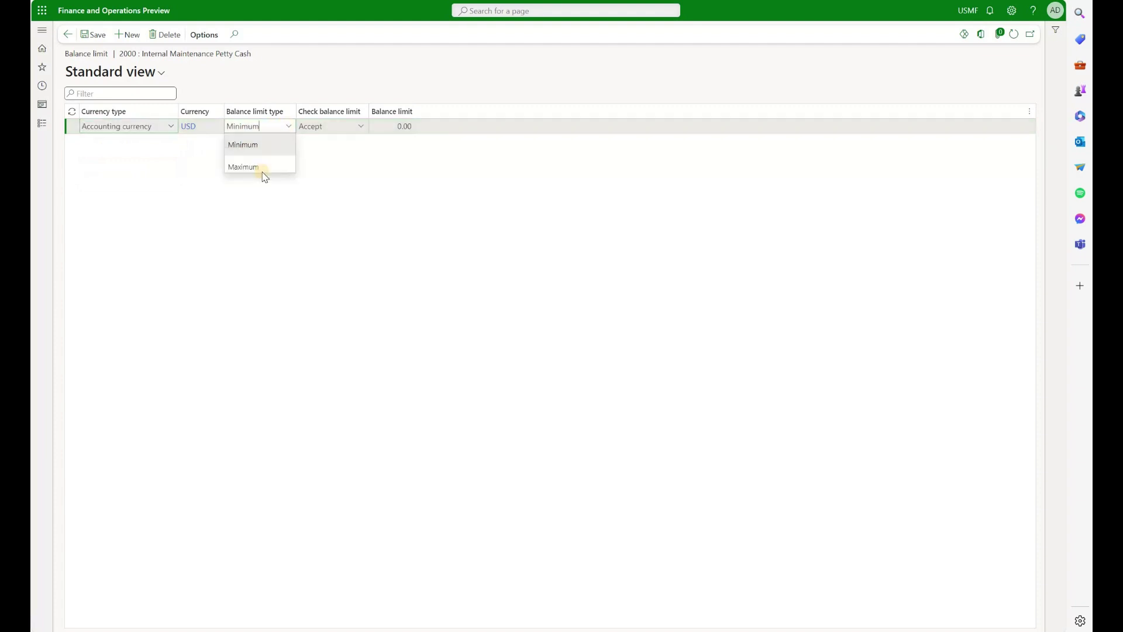
left_click(264, 168)
left_click(350, 128)
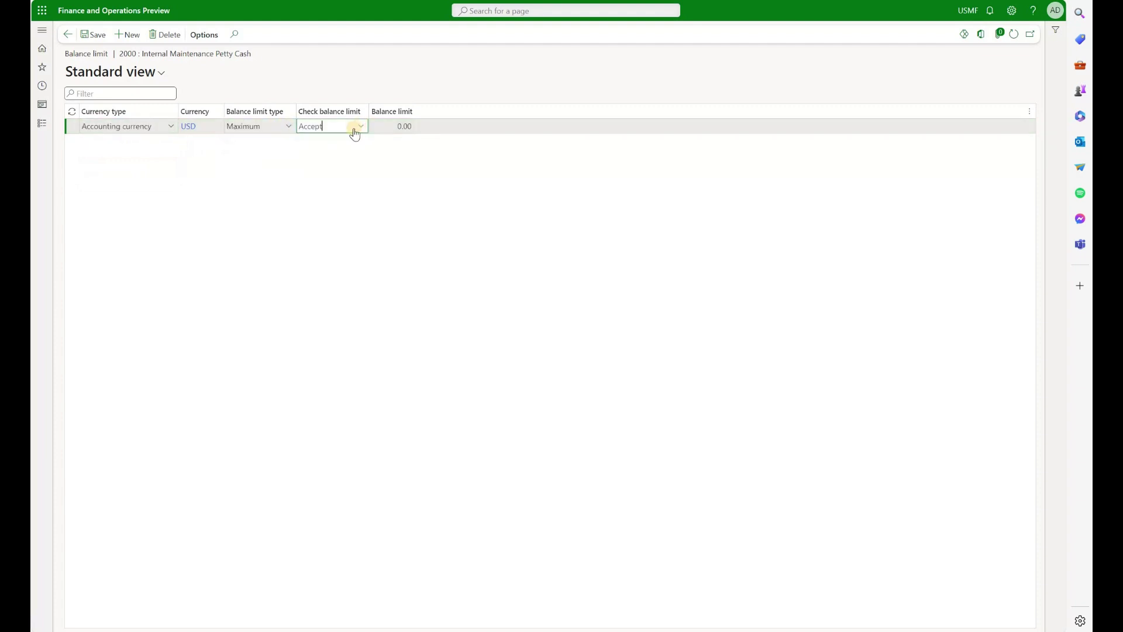
left_click(353, 130)
left_click(321, 168)
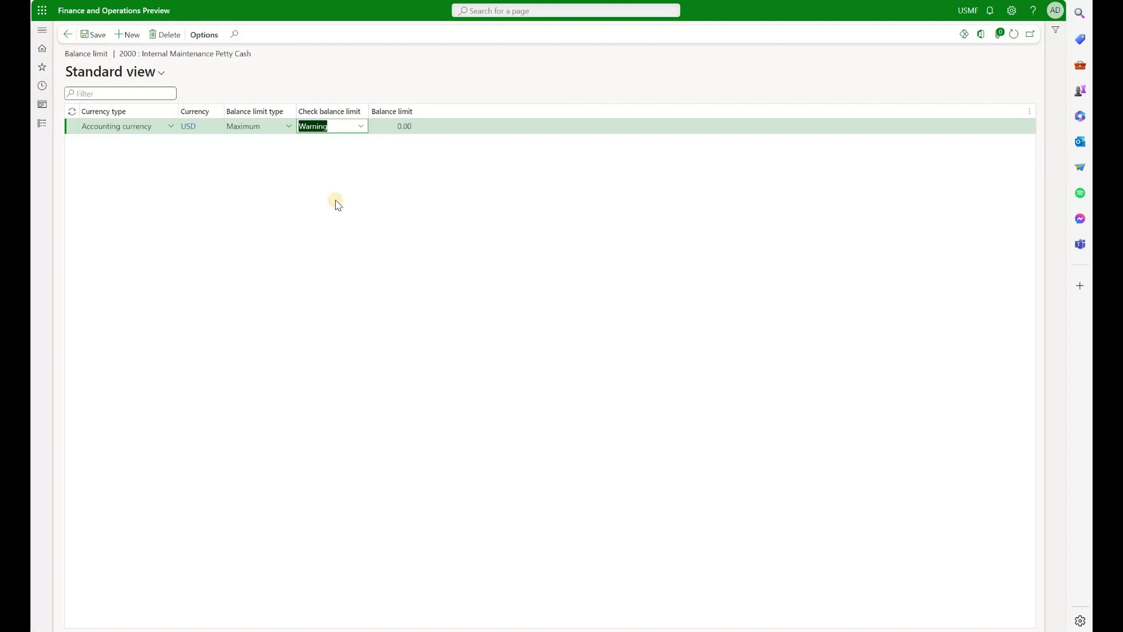
left_click(386, 125)
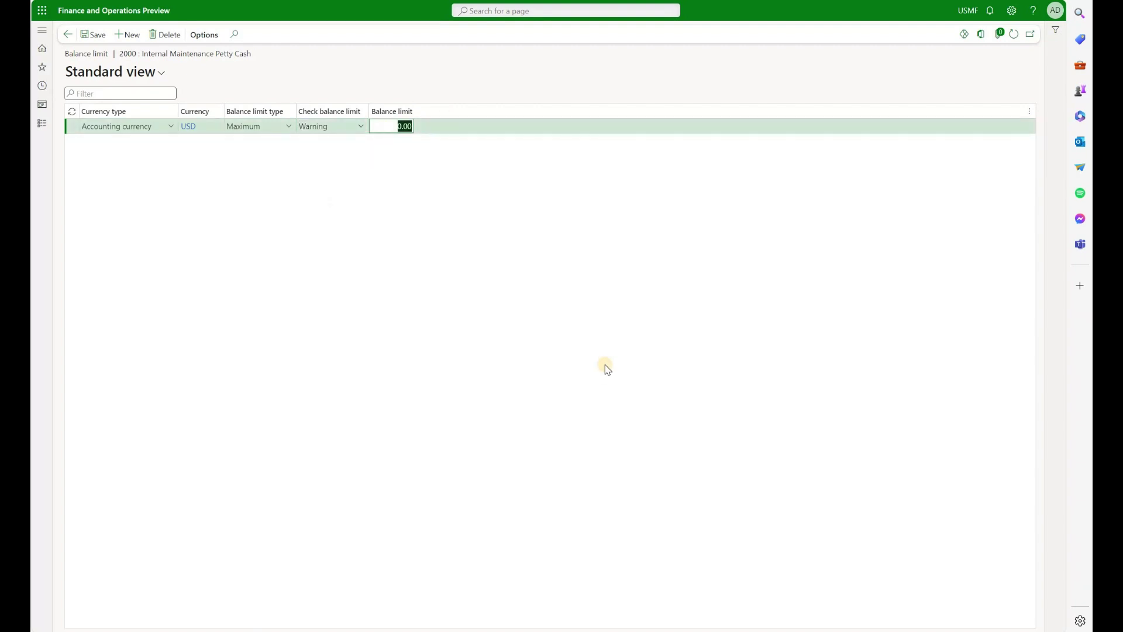
type("500")
Add a second row: Minimum balance limit of 50 with a Warning check
key("Down")
left_click(170, 141)
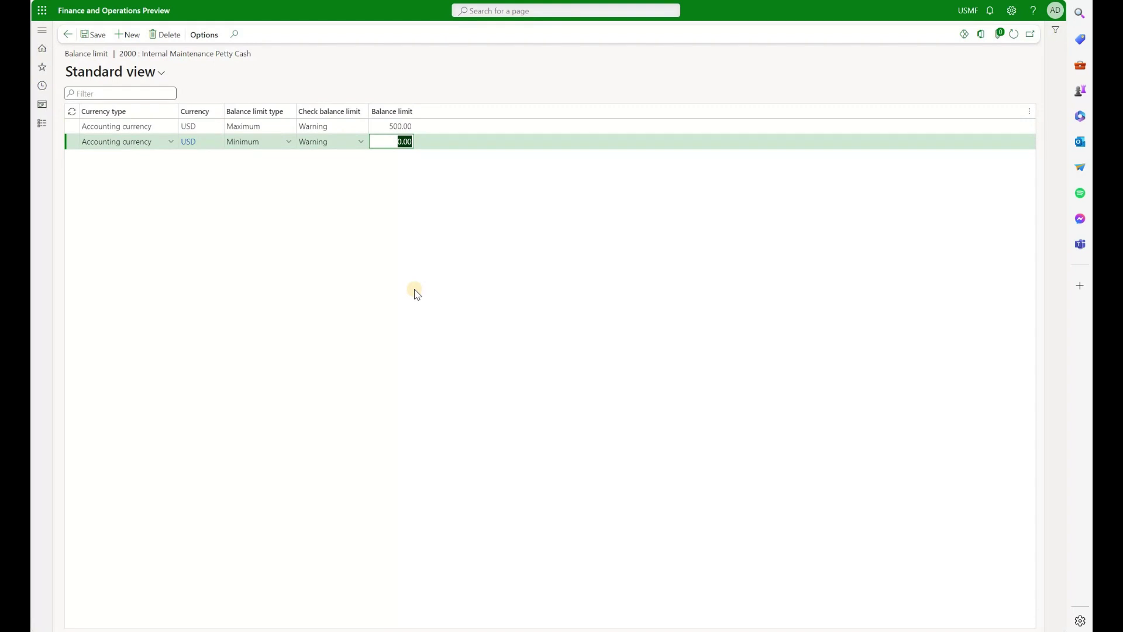
type("50")
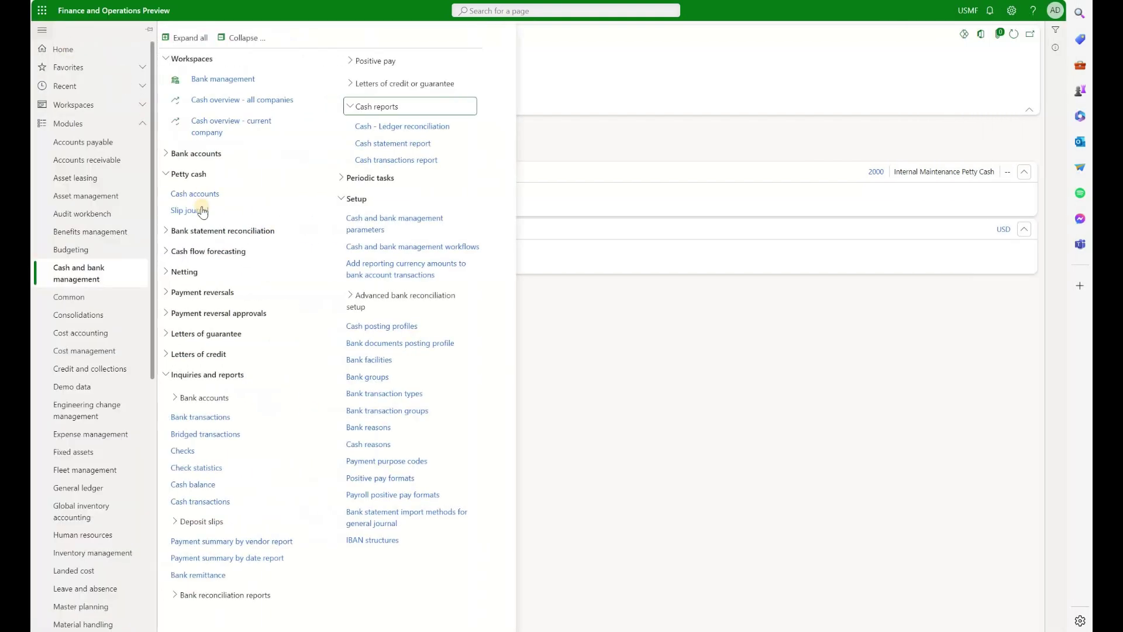
Create new slip journal 00675 and look up the available journal names
left_click(188, 210)
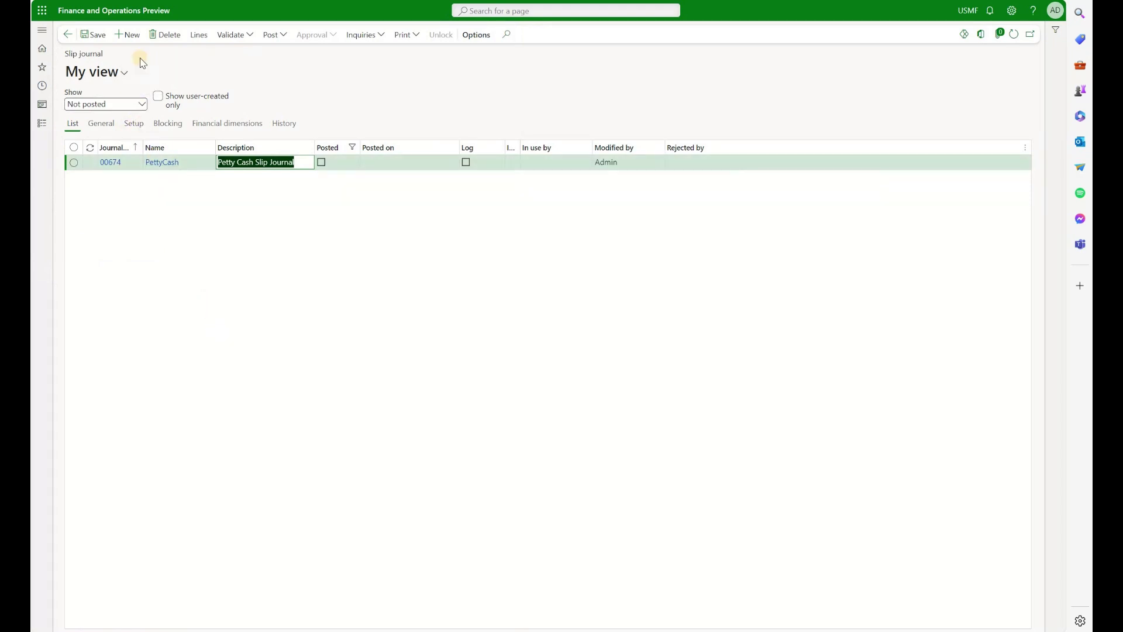
left_click(130, 38)
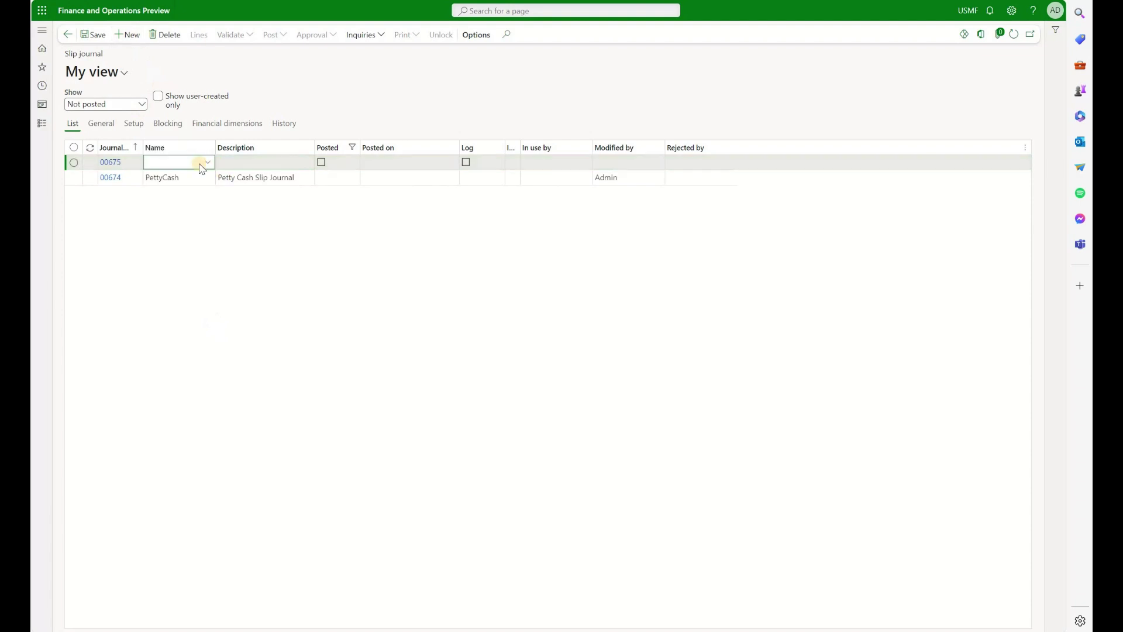
left_click(208, 163)
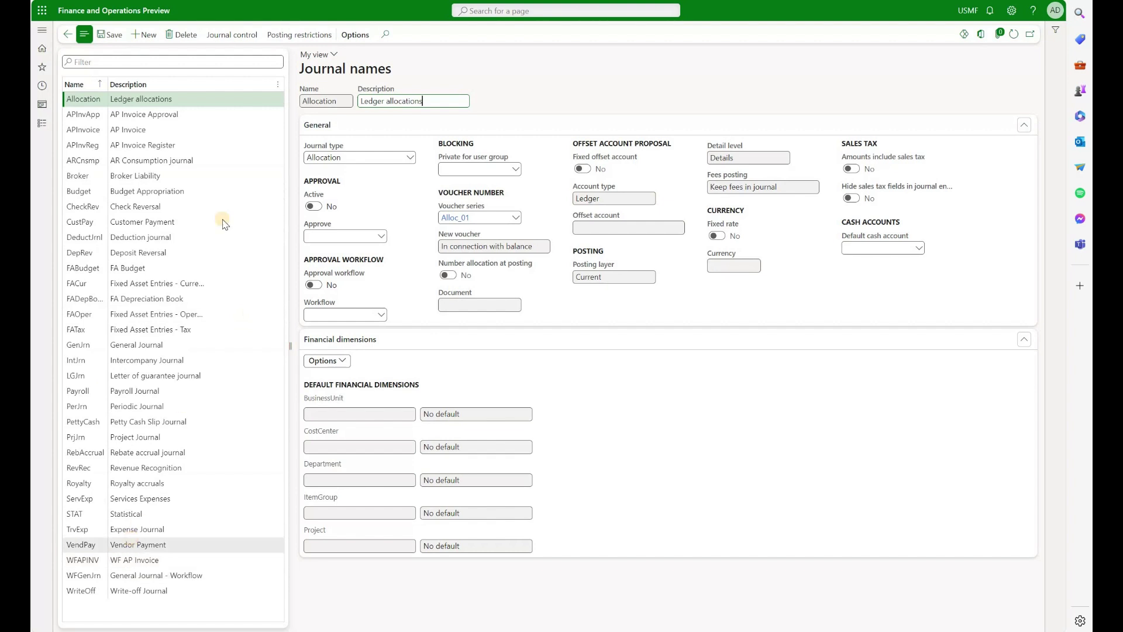
left_click(409, 159)
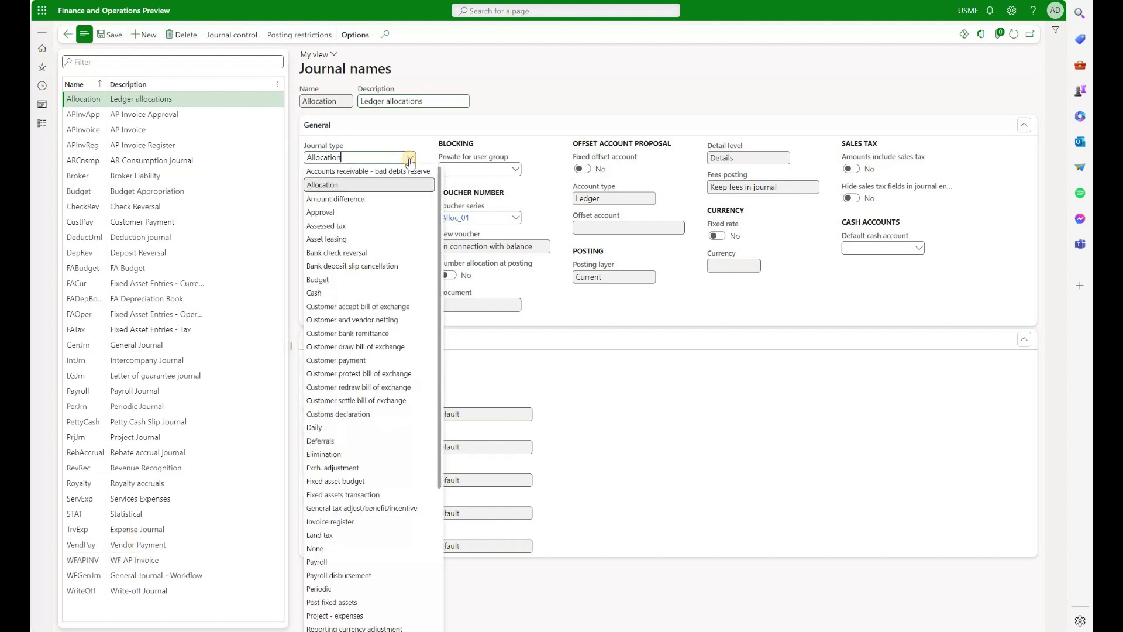
left_click(625, 92)
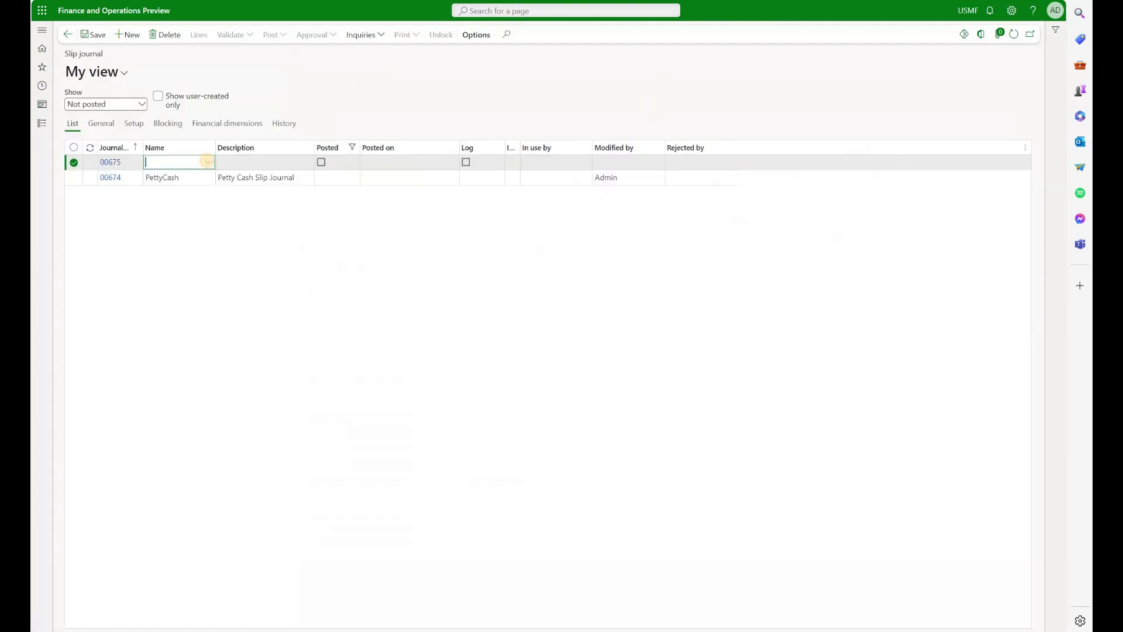
Name journal 00675 PettyCash and set its Department dimension to 034 Service Operations
left_click(207, 162)
left_click(206, 191)
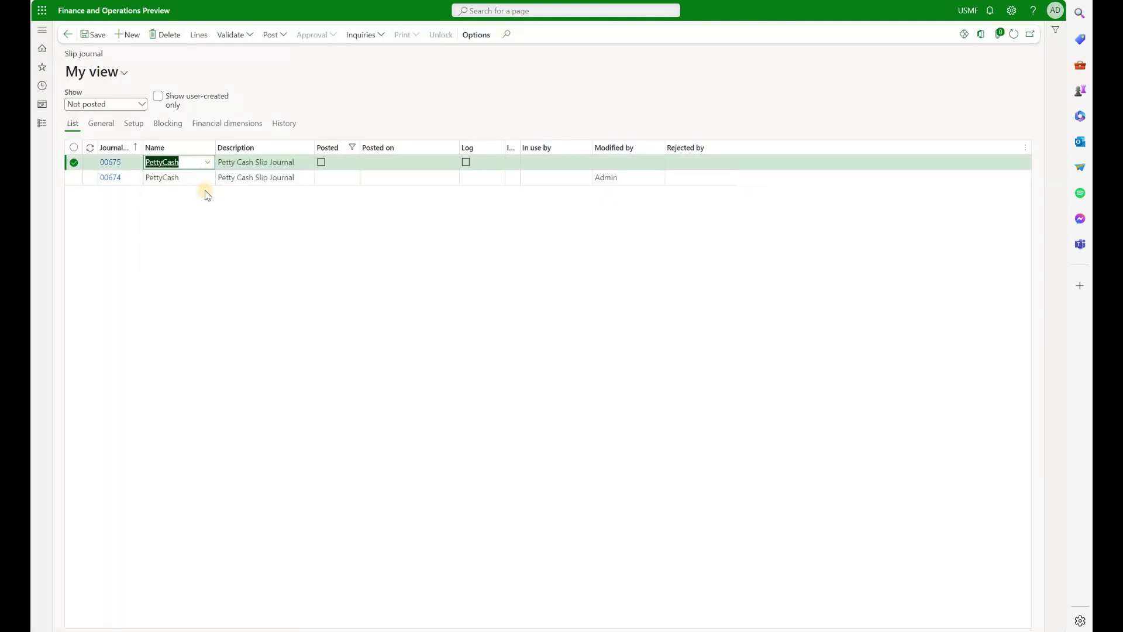
left_click(222, 126)
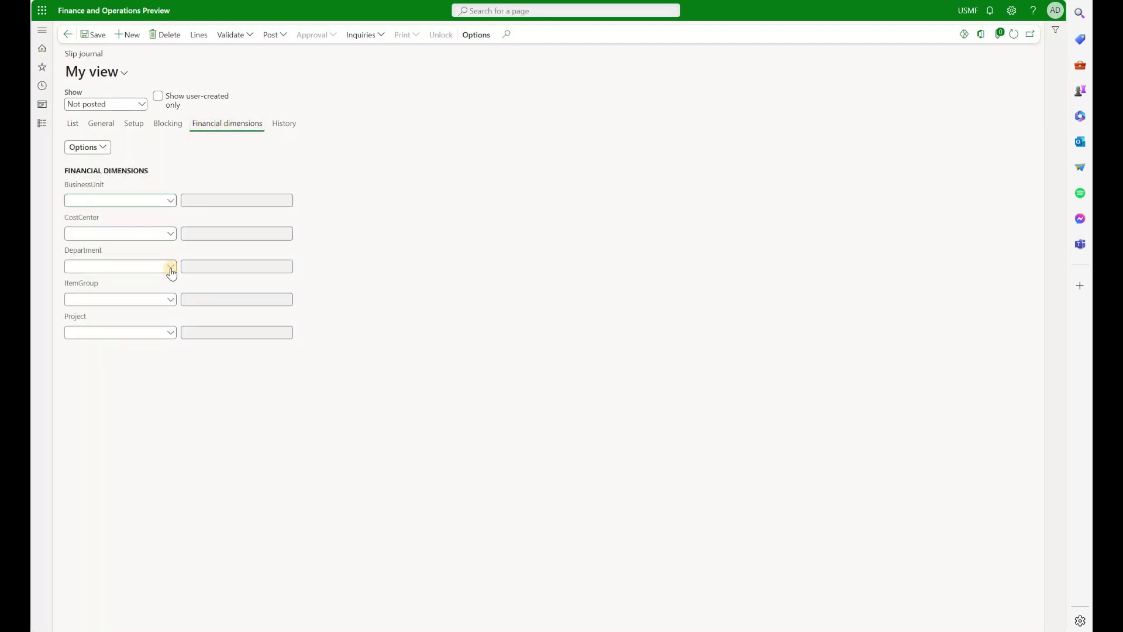
left_click(171, 268)
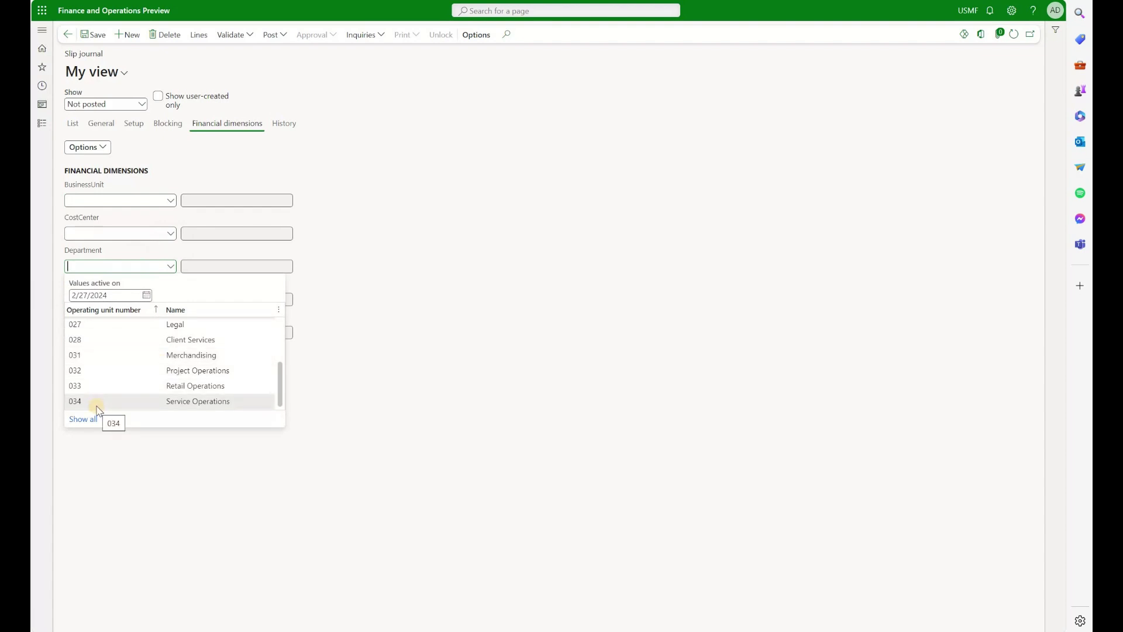
left_click(97, 407)
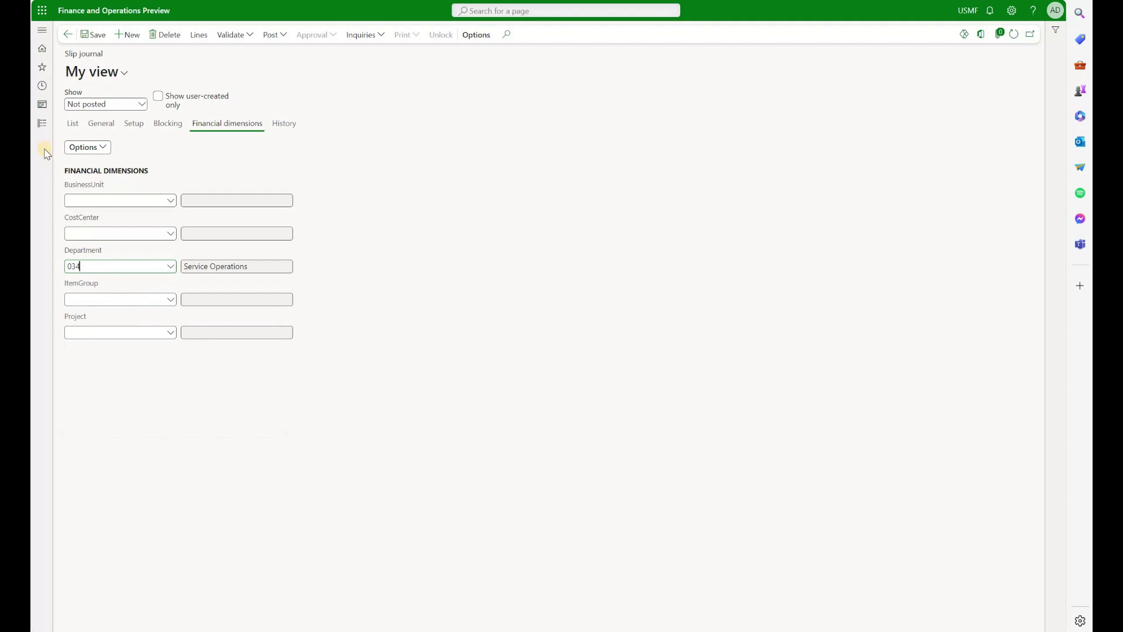
left_click(73, 122)
Start a journal line on petty cash account 2000 with description Payment and a 500.00 debit
left_click(201, 35)
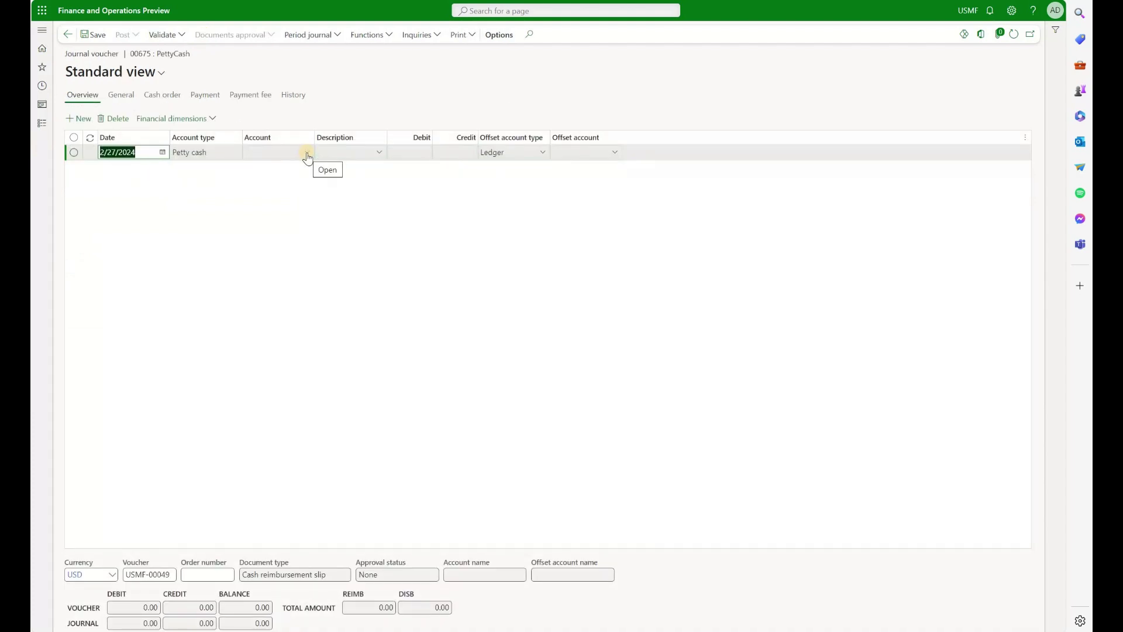
left_click(307, 154)
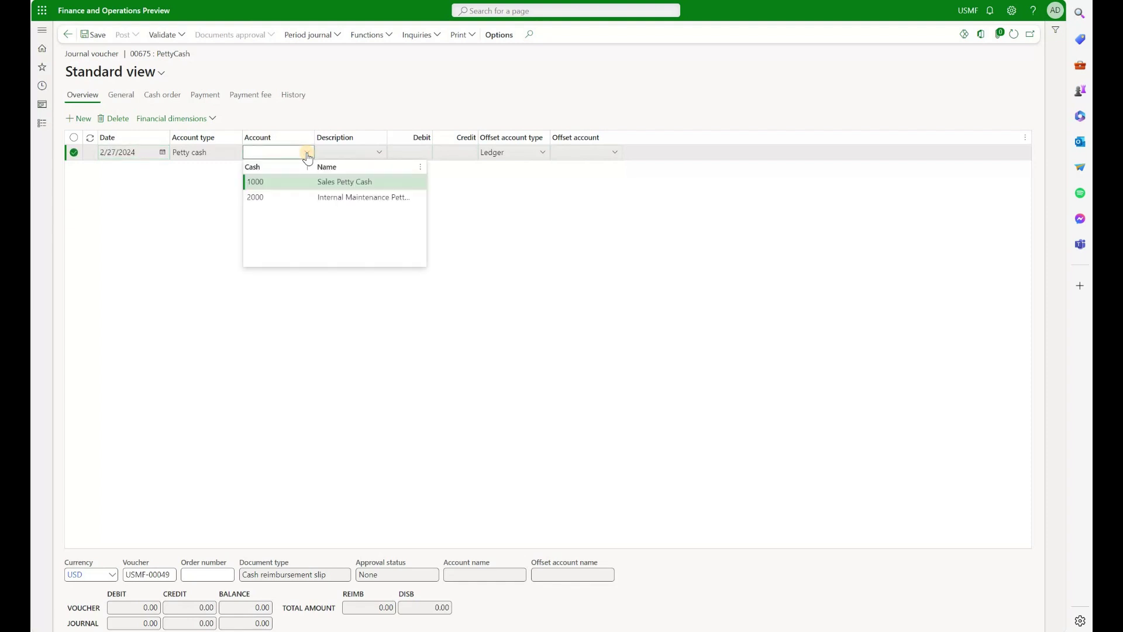
left_click(347, 197)
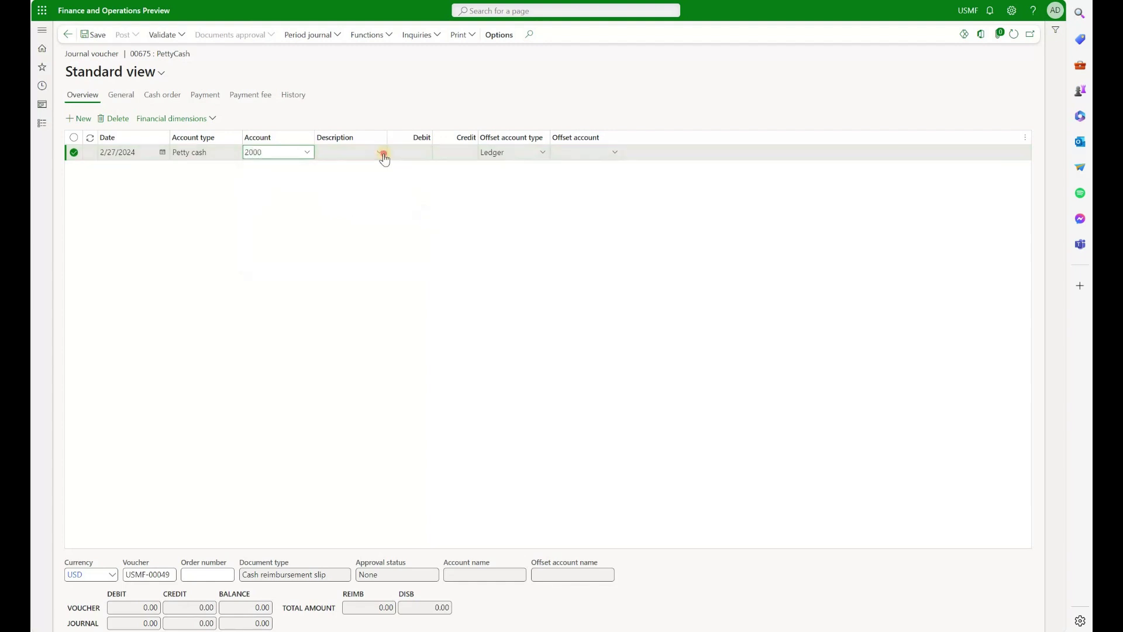
left_click(383, 156)
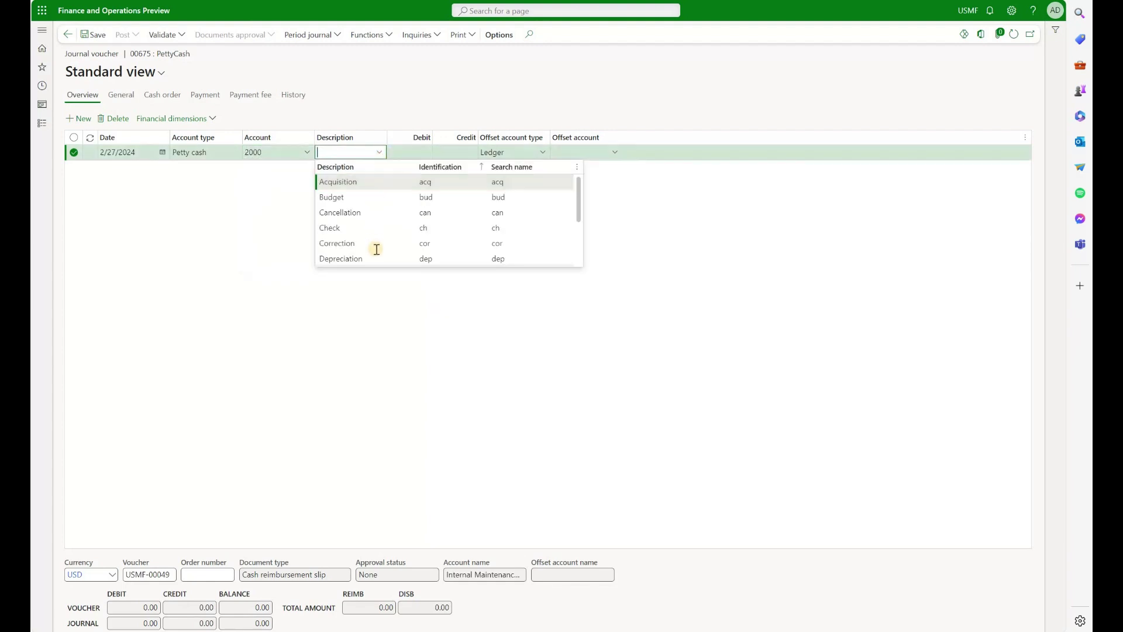
scroll(376, 241, "down", 2)
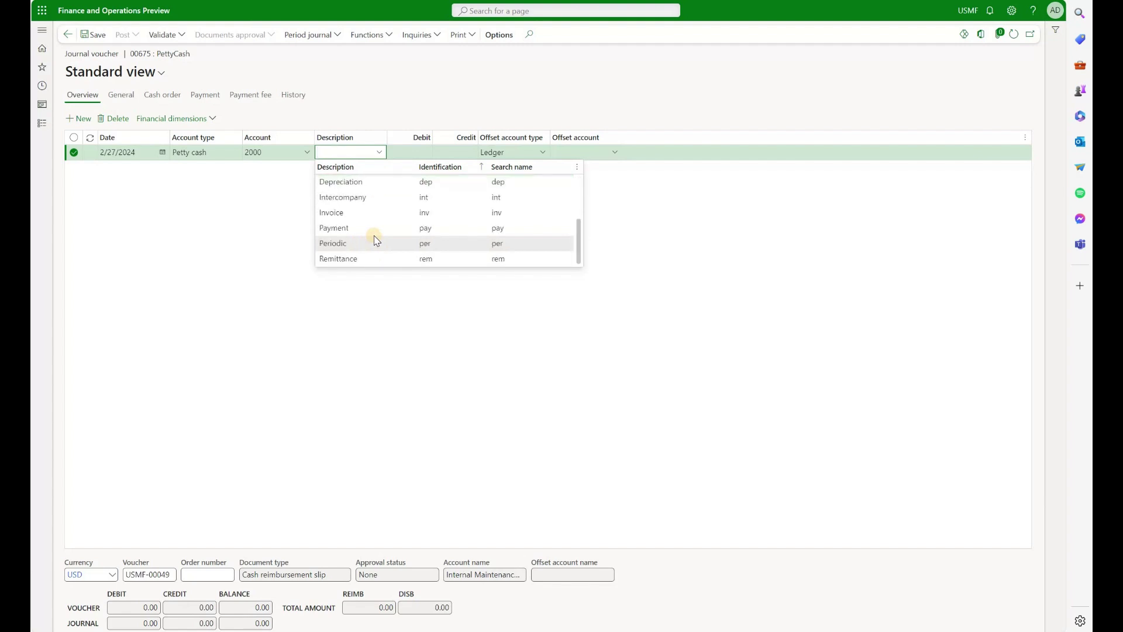
left_click(367, 228)
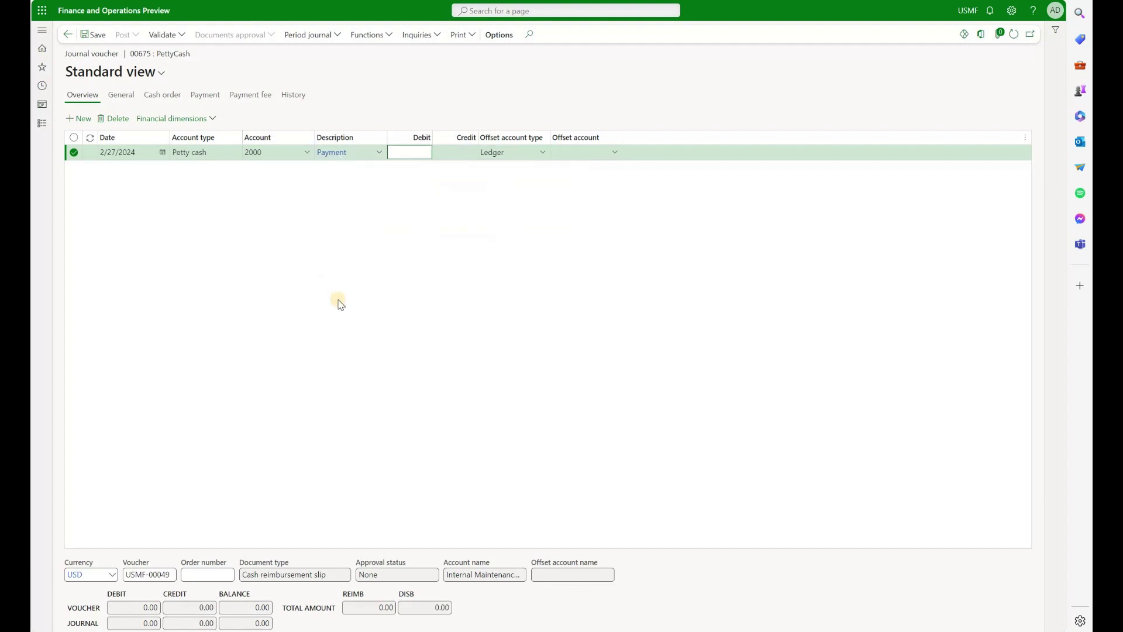
type("00")
key("Tab")
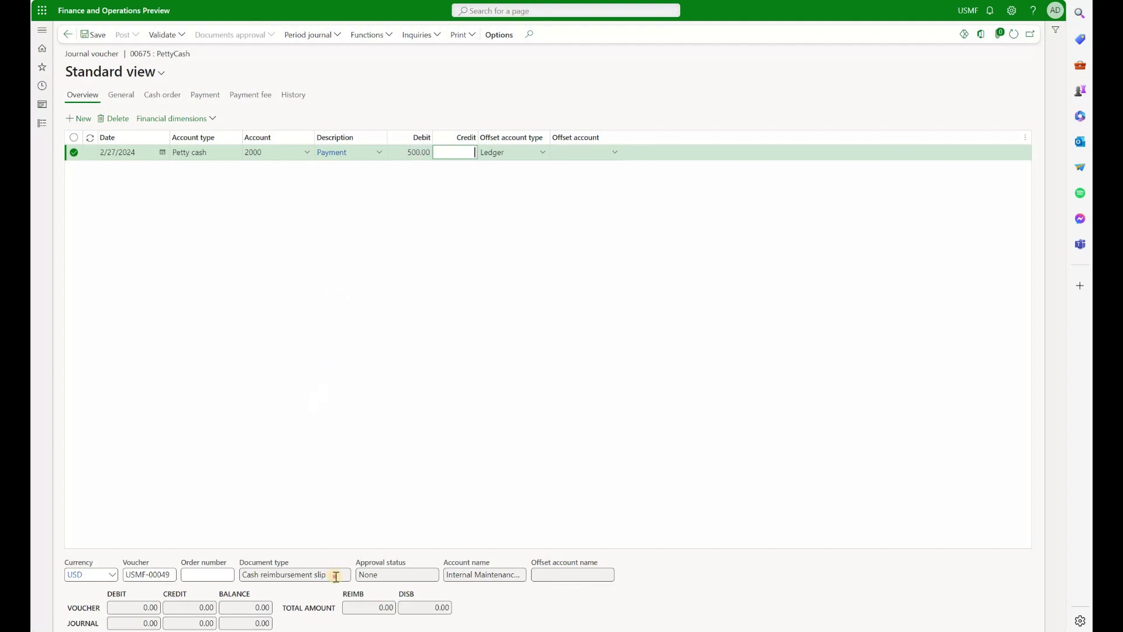
Try the amount as a 500.00 credit, then negative, and settle on a 500.00 debit
left_click(244, 575)
right_click(248, 465)
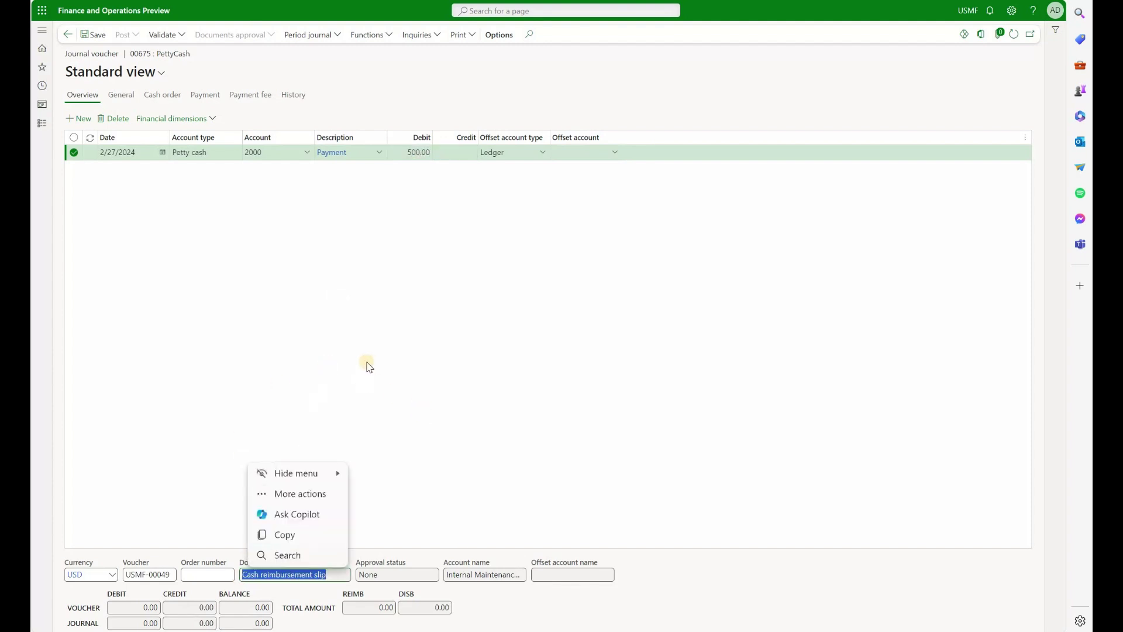
left_click(322, 481)
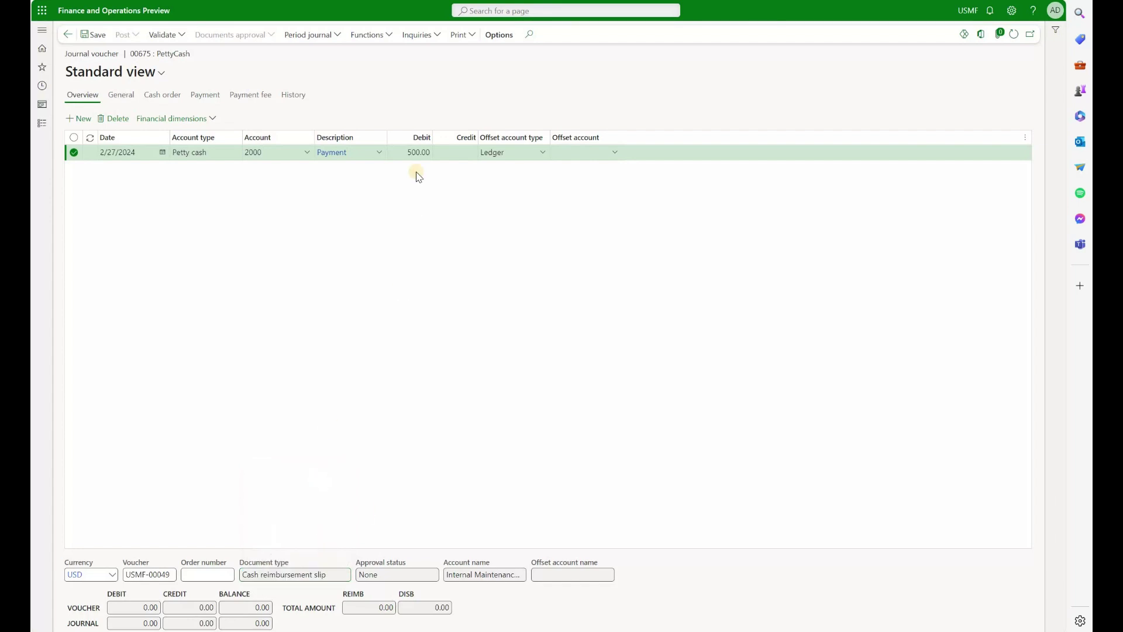
left_click(395, 344)
key("BackSpace")
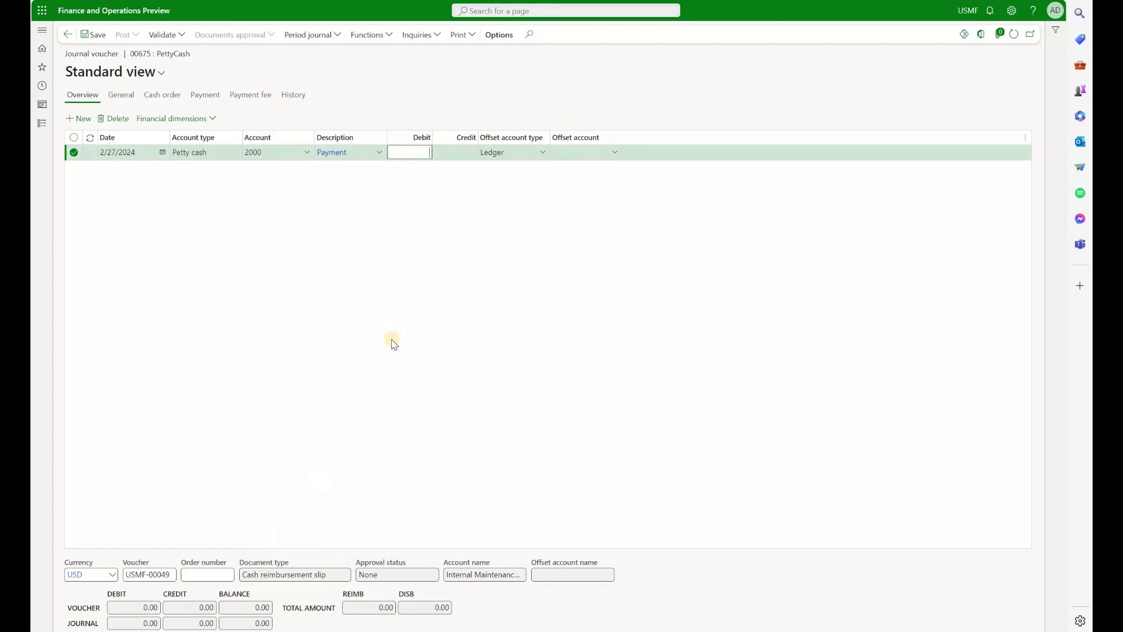
key("Tab")
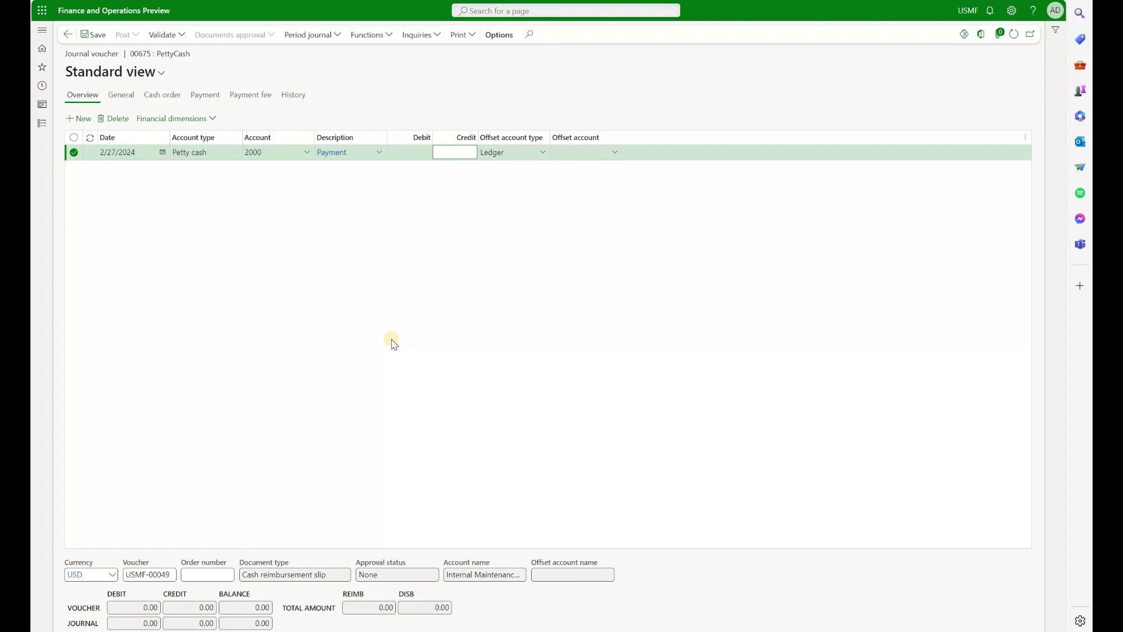
type("500")
key("Tab")
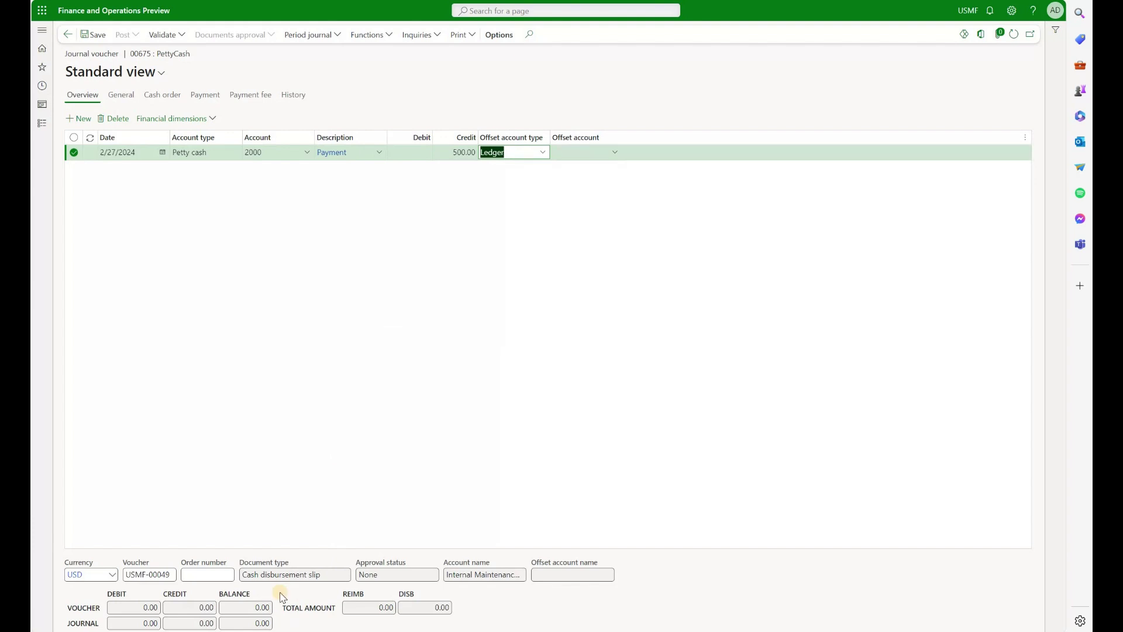
left_click(453, 152)
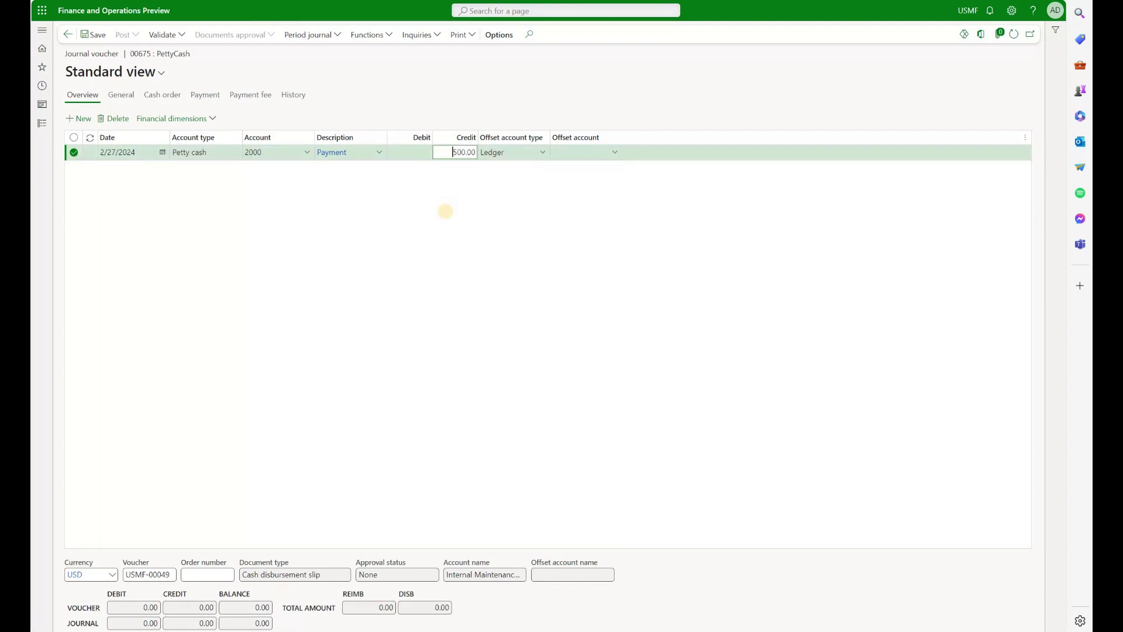
type("-")
key("Tab")
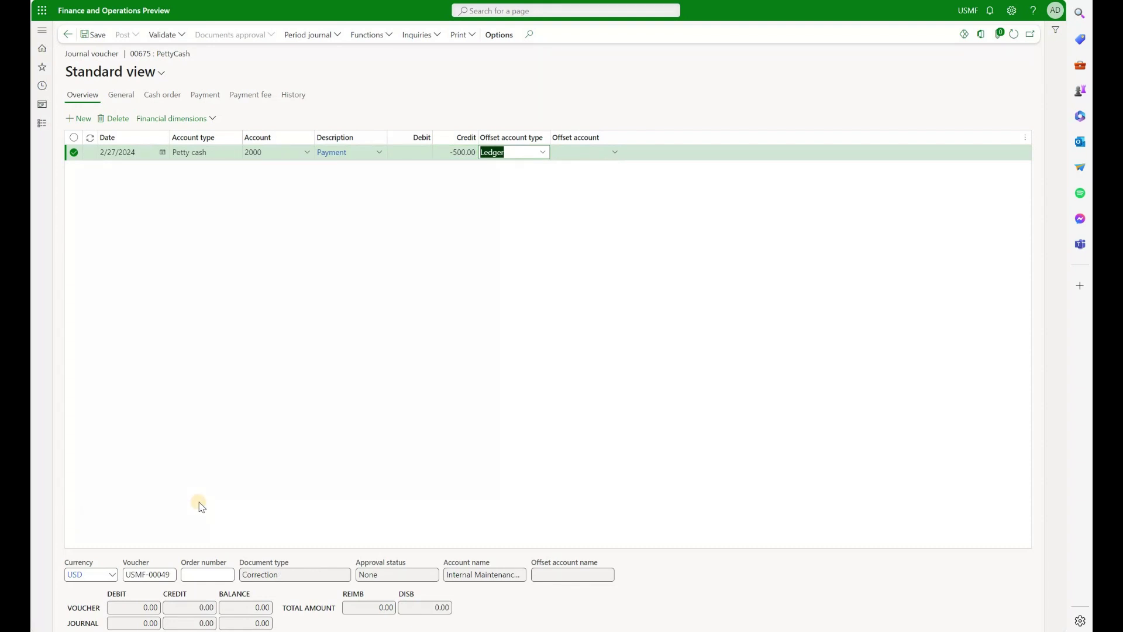
left_click(409, 154)
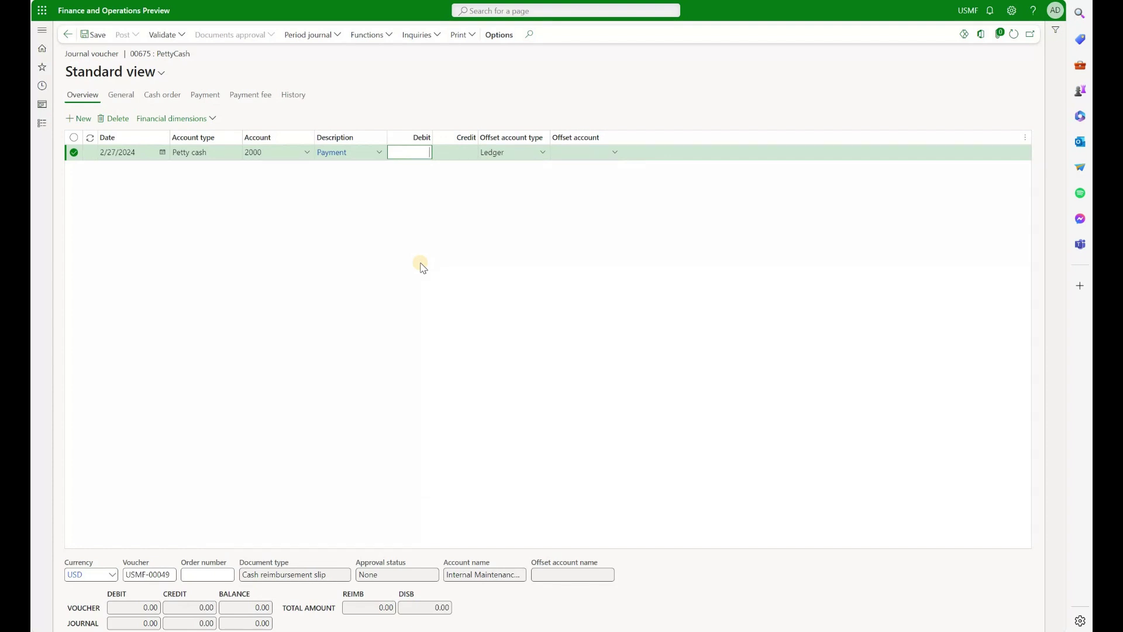
type("500")
key("Tab")
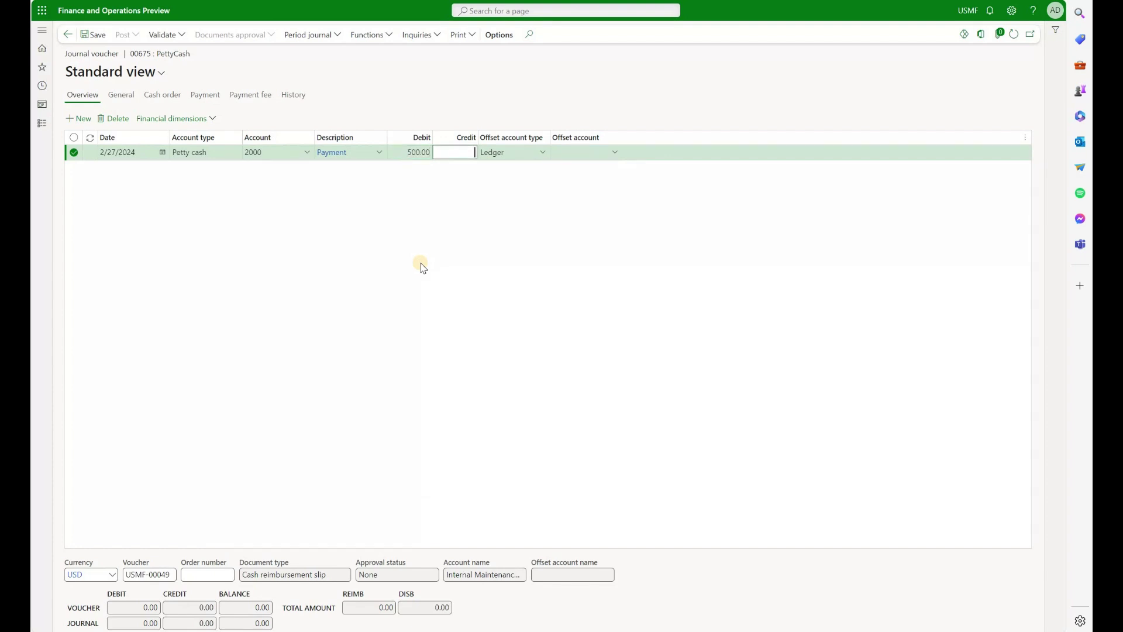
Set the line's offset account to ledger 606300 Office Supplies Expense
left_click(617, 155)
type("off--")
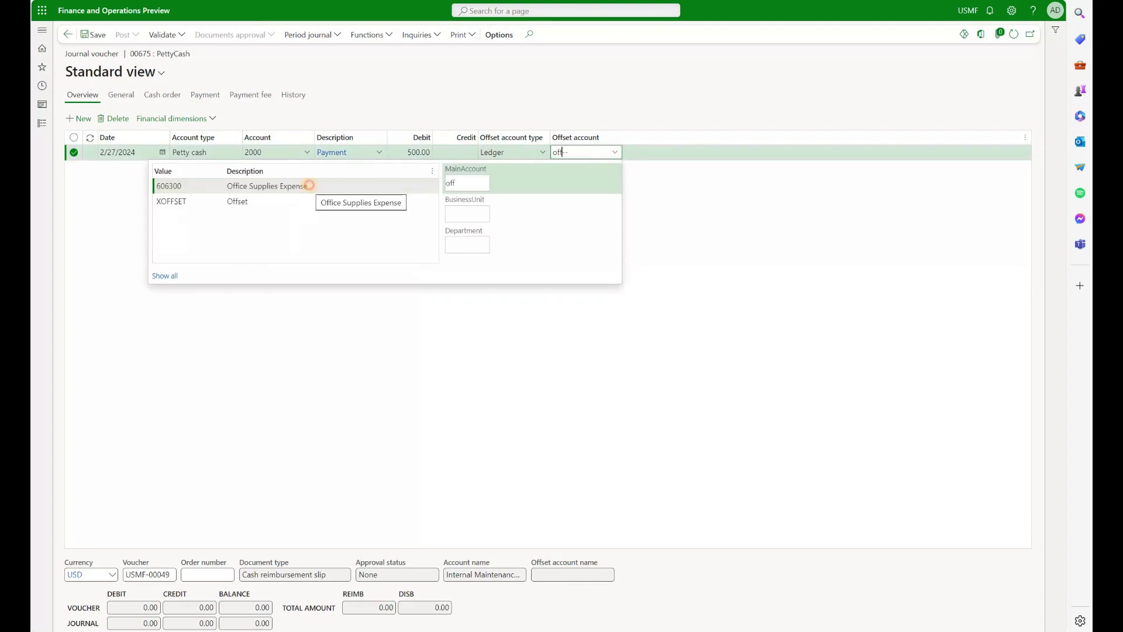
left_click(308, 185)
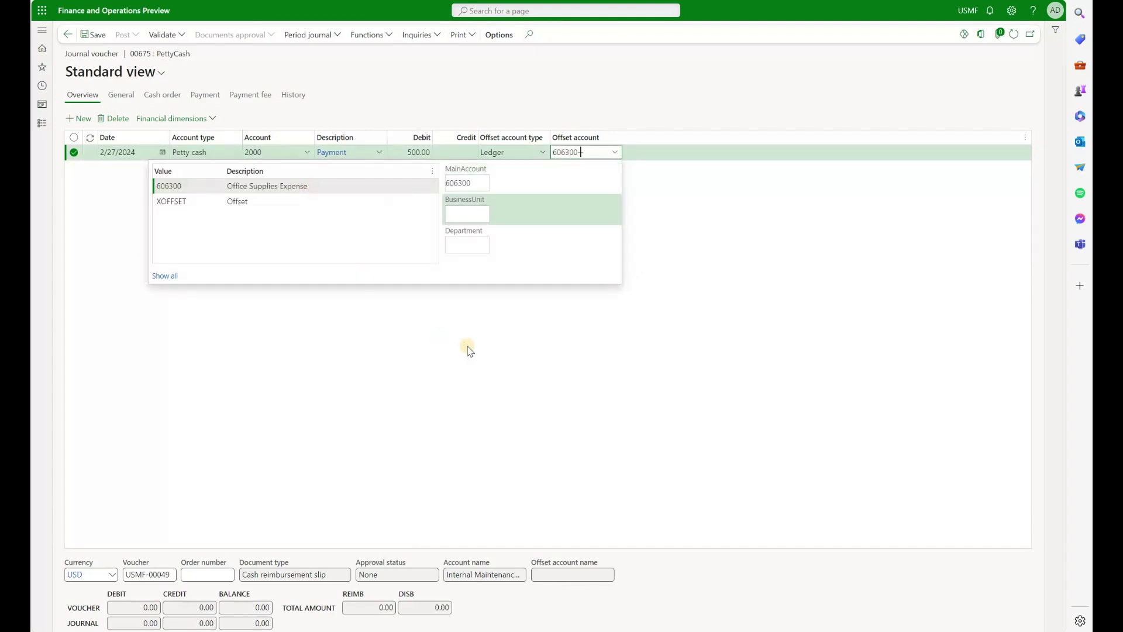
On the cash order, enter the reason 'Initial deposit'
left_click(168, 97)
left_click(227, 540)
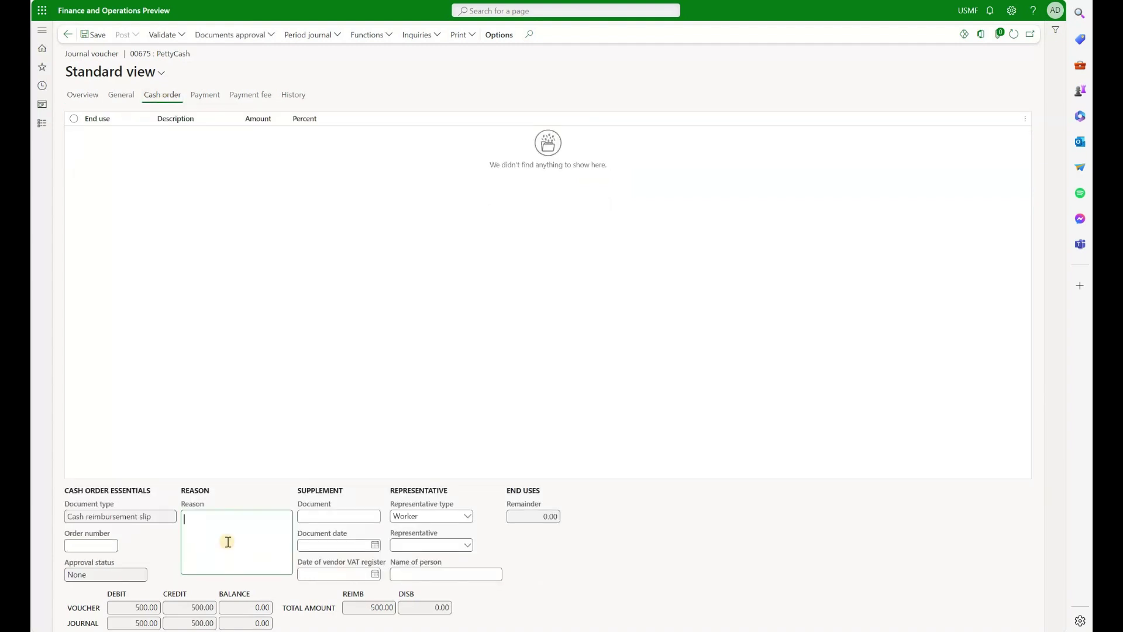
type("Initial deposit")
key("Tab")
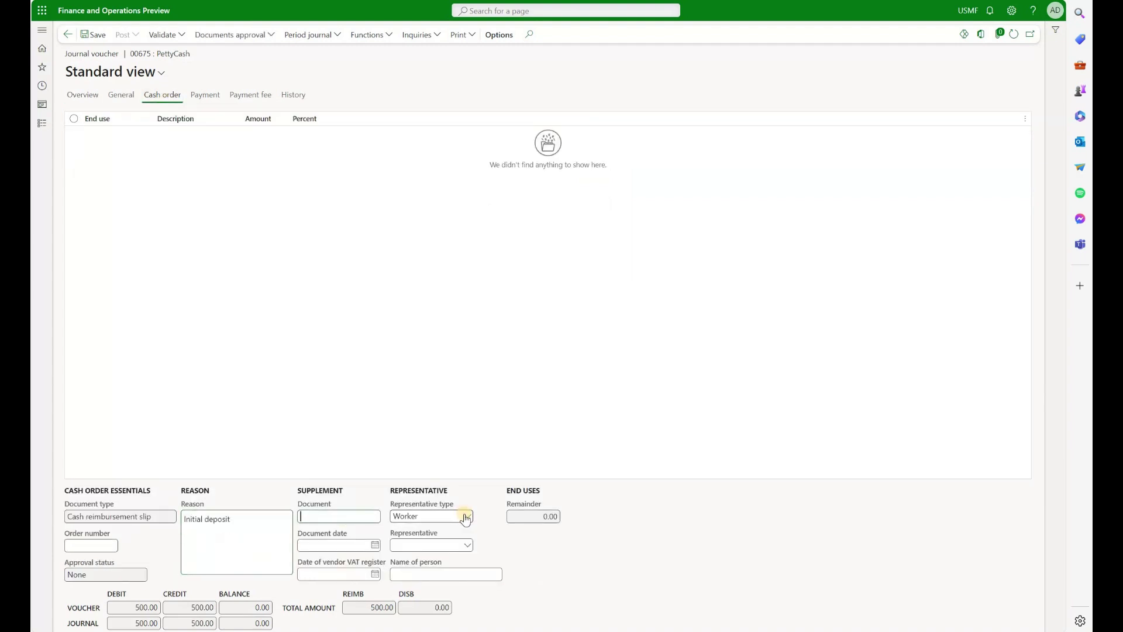
Set the representative type to Person and fill in the person's name
left_click(465, 517)
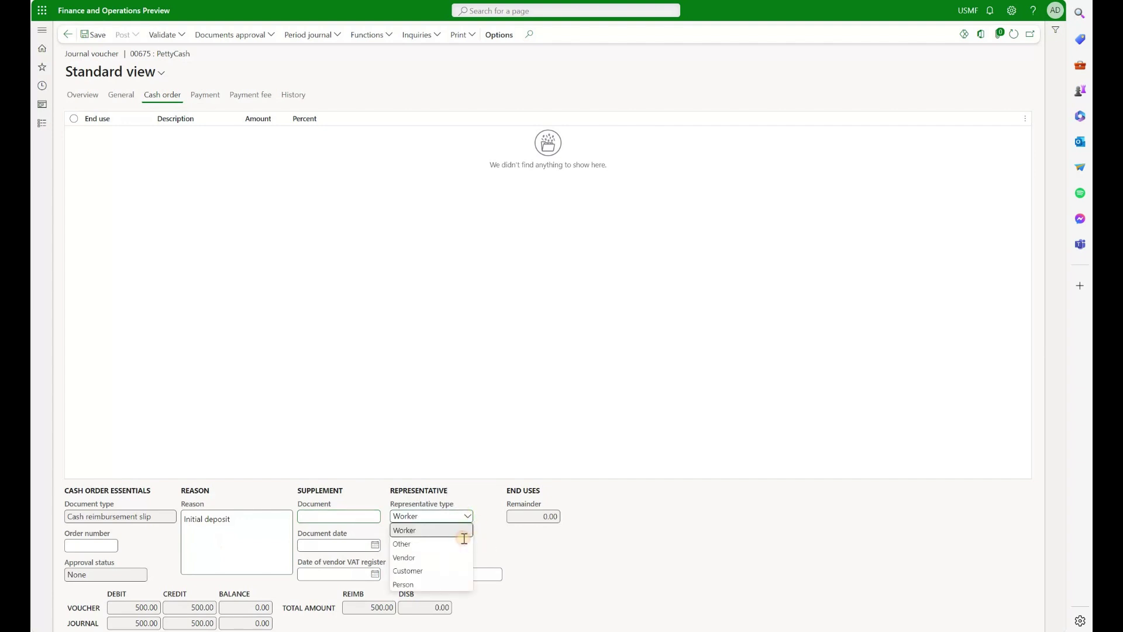
left_click(464, 538)
left_click(467, 546)
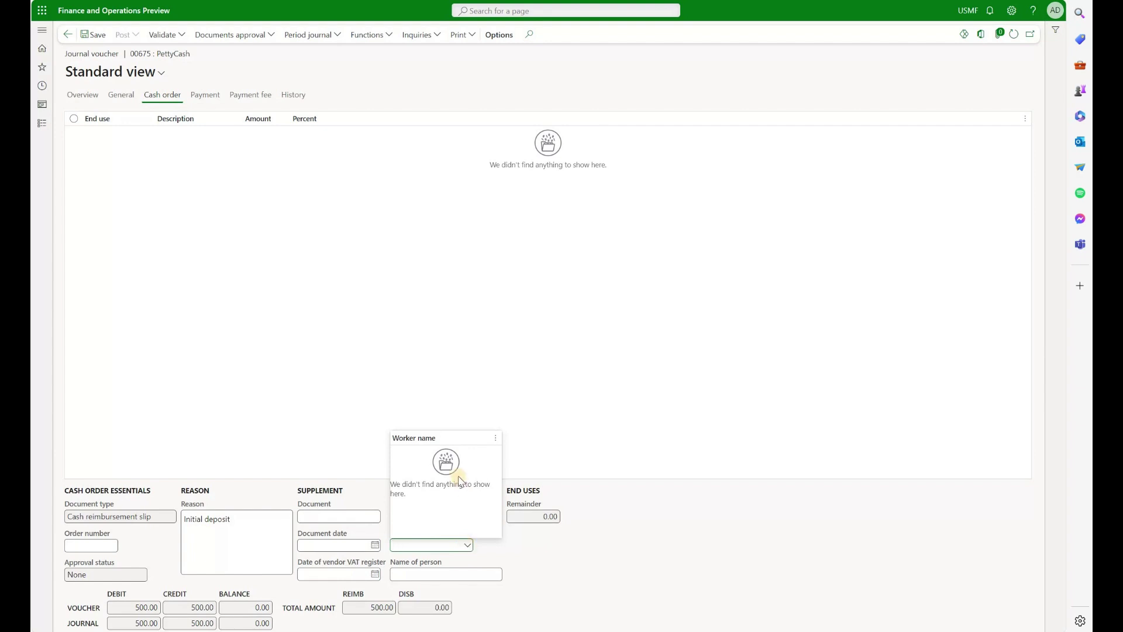
right_click(451, 438)
left_click(479, 443)
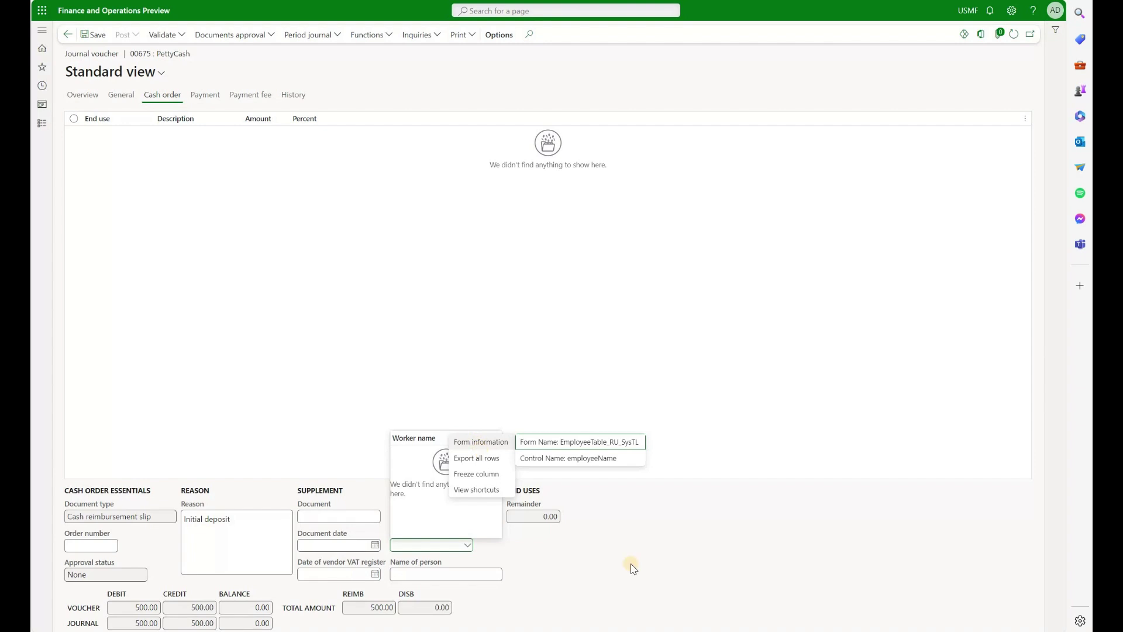
left_click(679, 579)
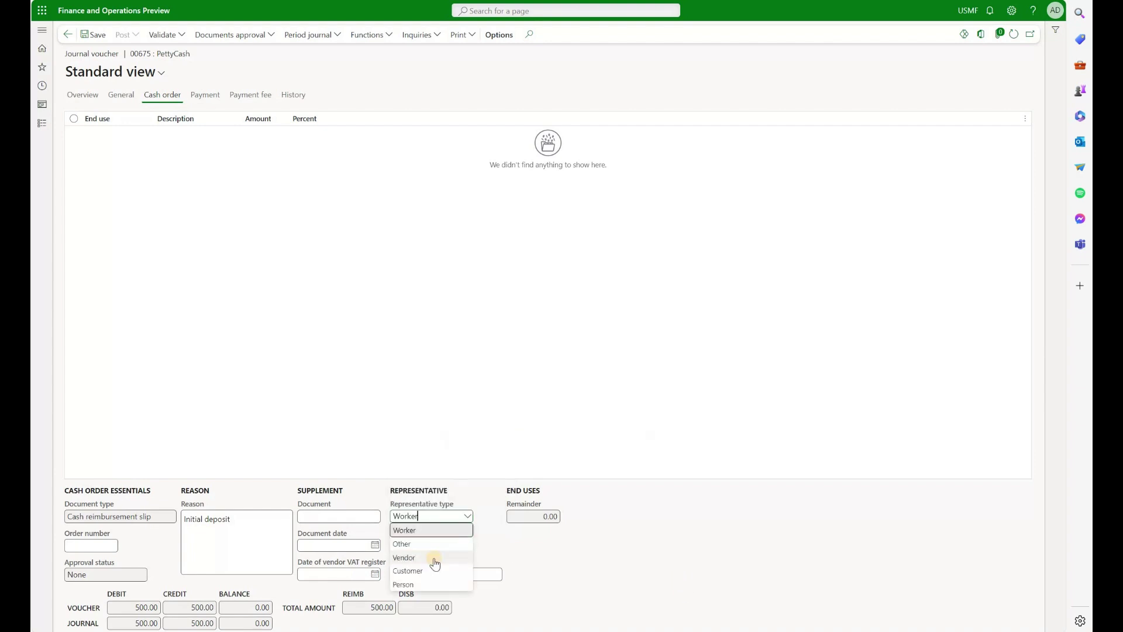
left_click(433, 584)
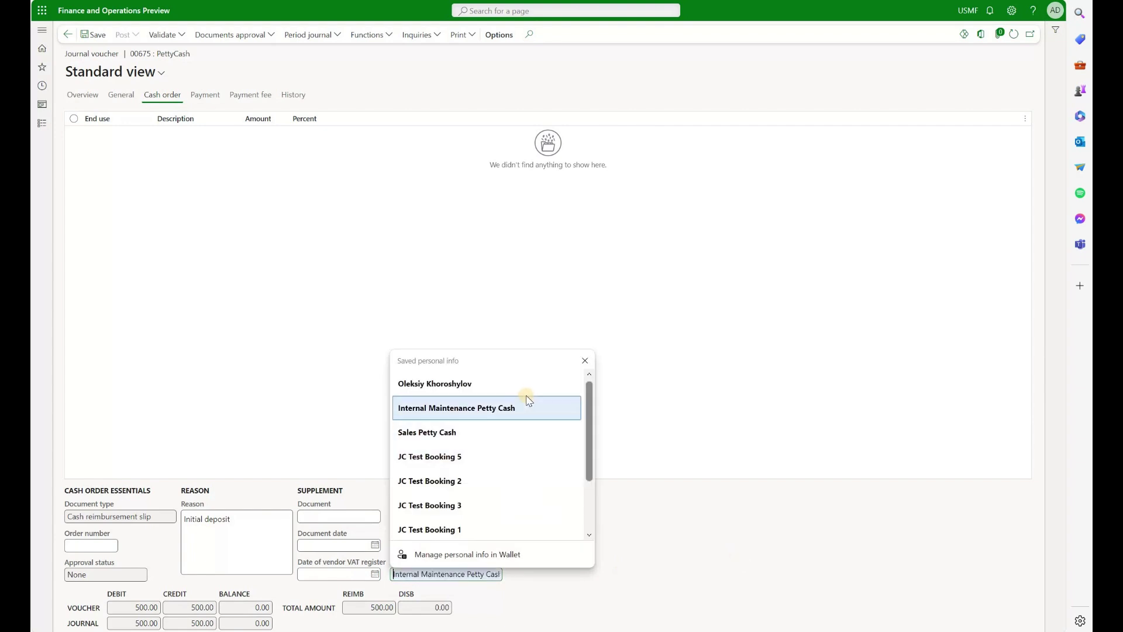
left_click(528, 396)
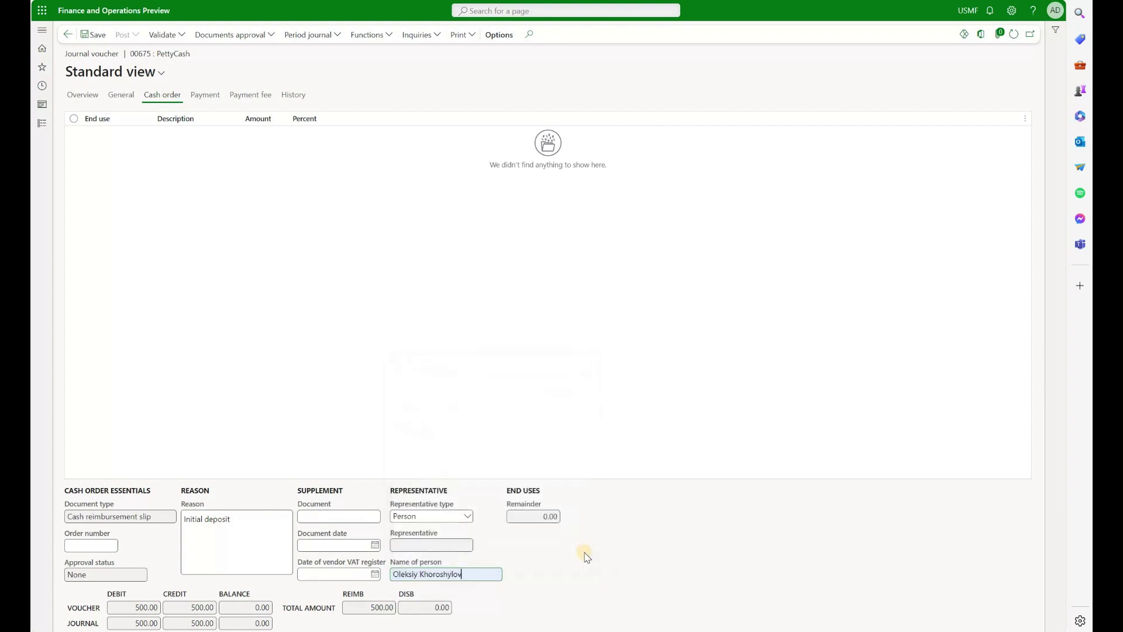
Review the journal overview: a 500.00 debit on account 2000 offset to 606300
left_click(90, 104)
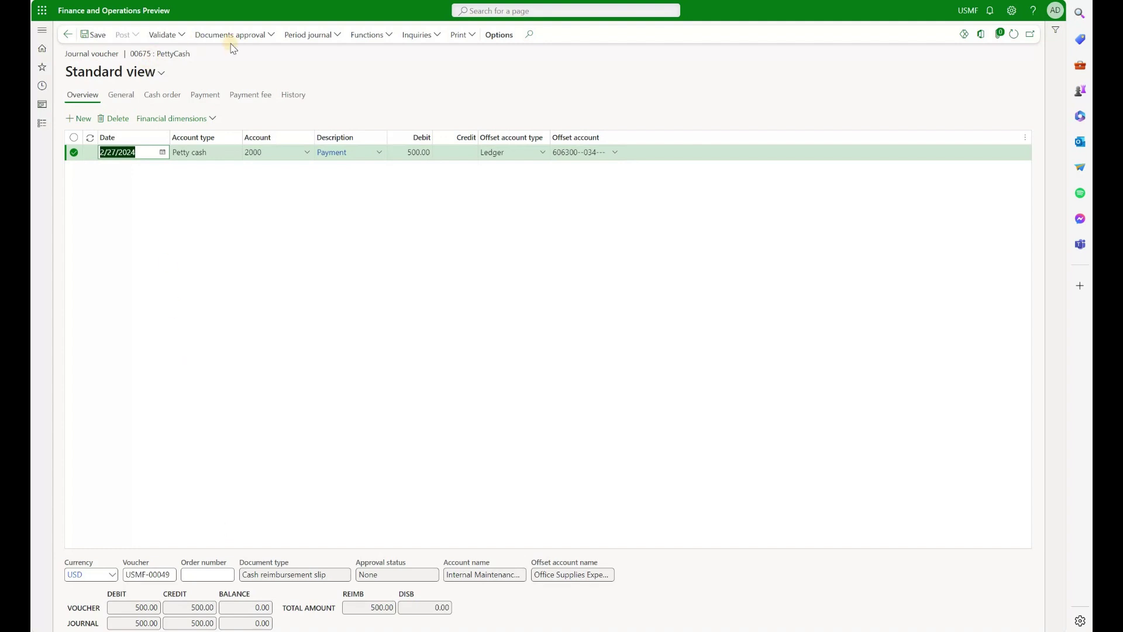
left_click(247, 42)
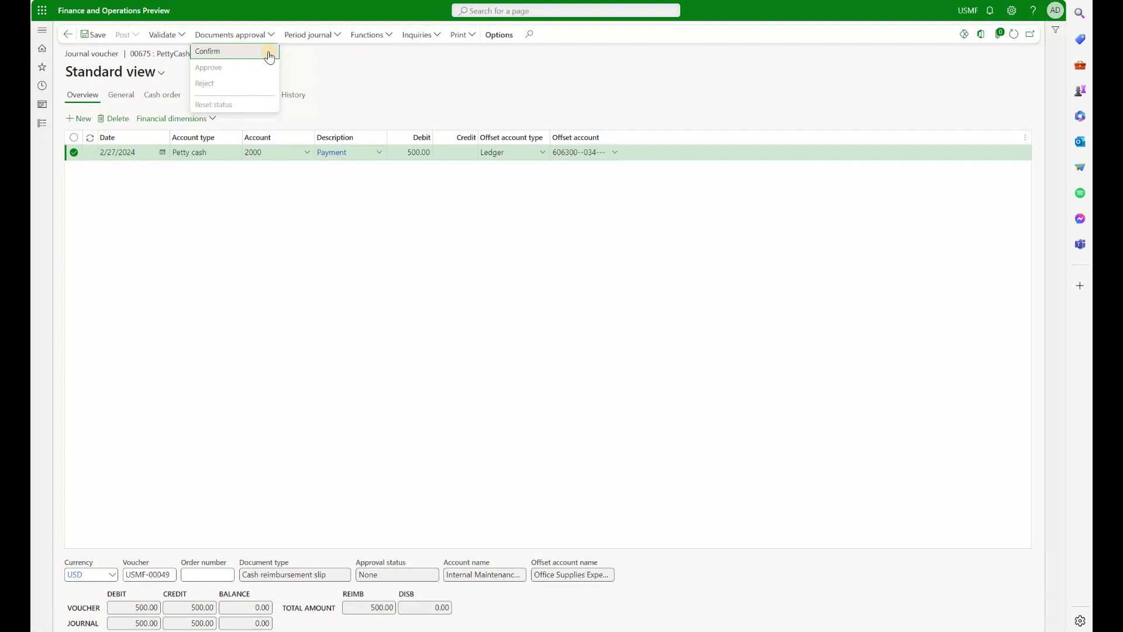
Confirm the 500.00 reimbursement voucher, then reject it and accept the cancellation
left_click(268, 54)
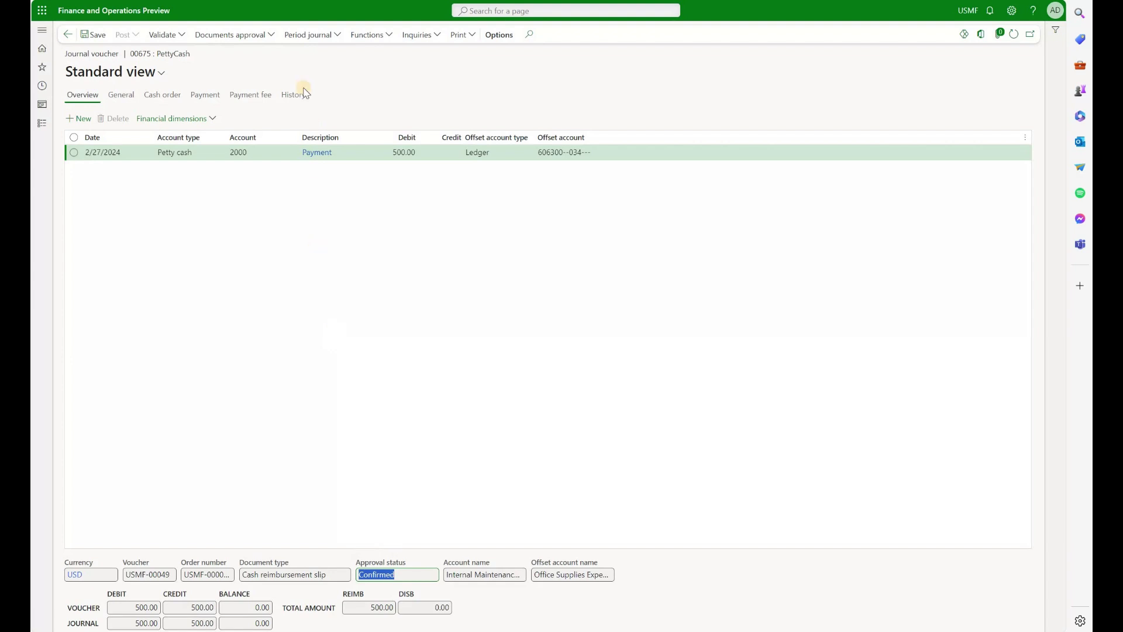
left_click(263, 37)
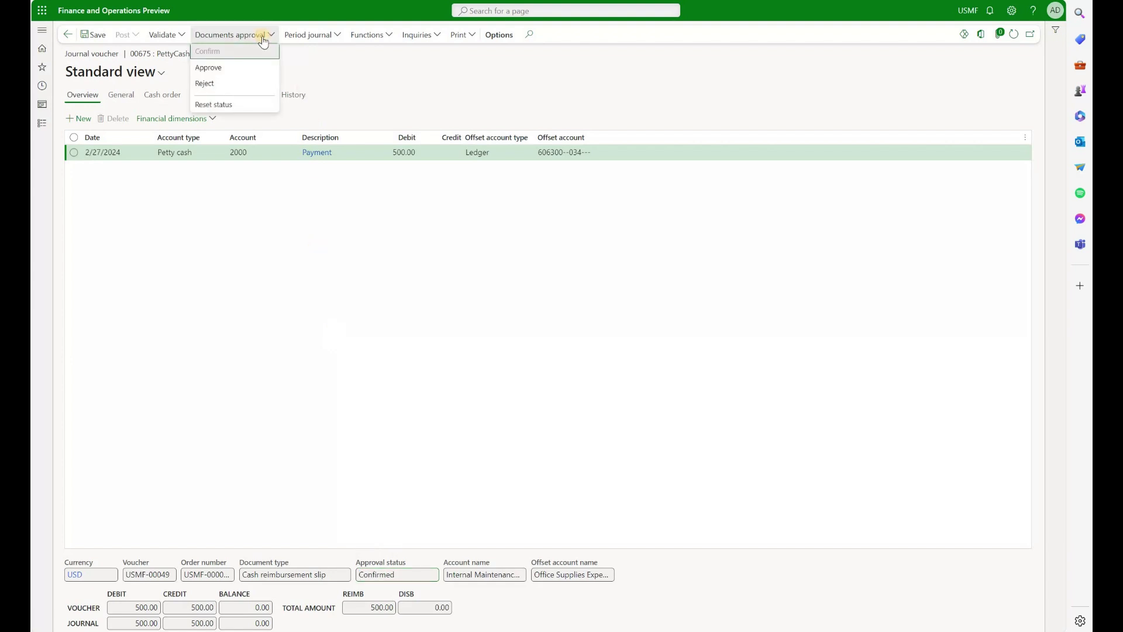
left_click(262, 87)
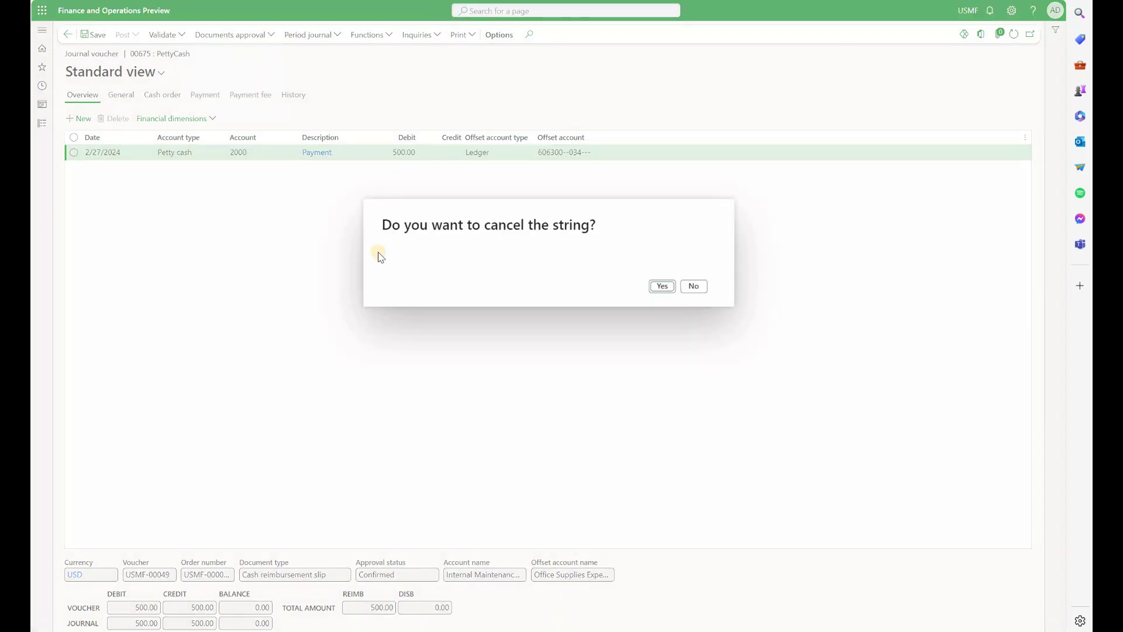
left_click(661, 286)
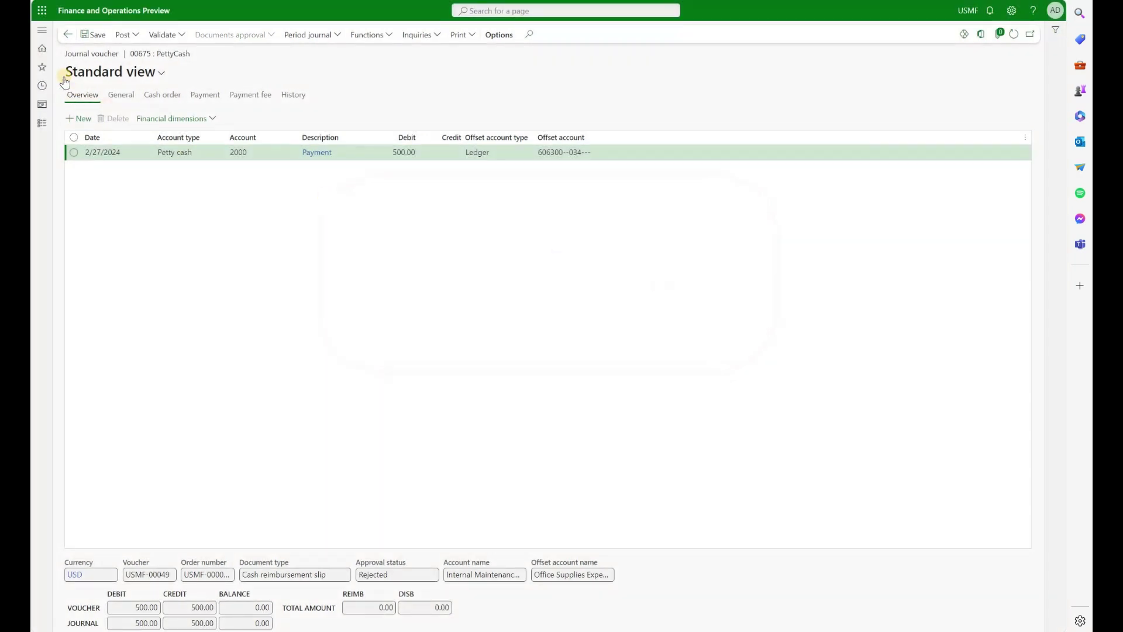
Inspect account 2000's cash transactions, the rejected voucher's document details and its empty voucher transactions
left_click(41, 30)
left_click(200, 202)
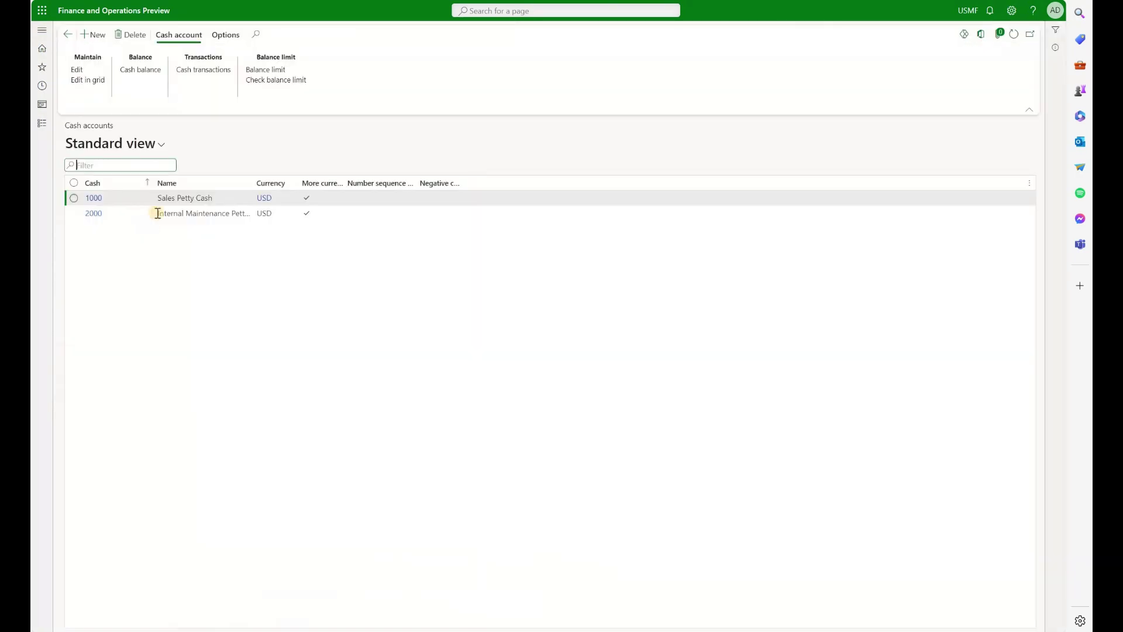
left_click(207, 73)
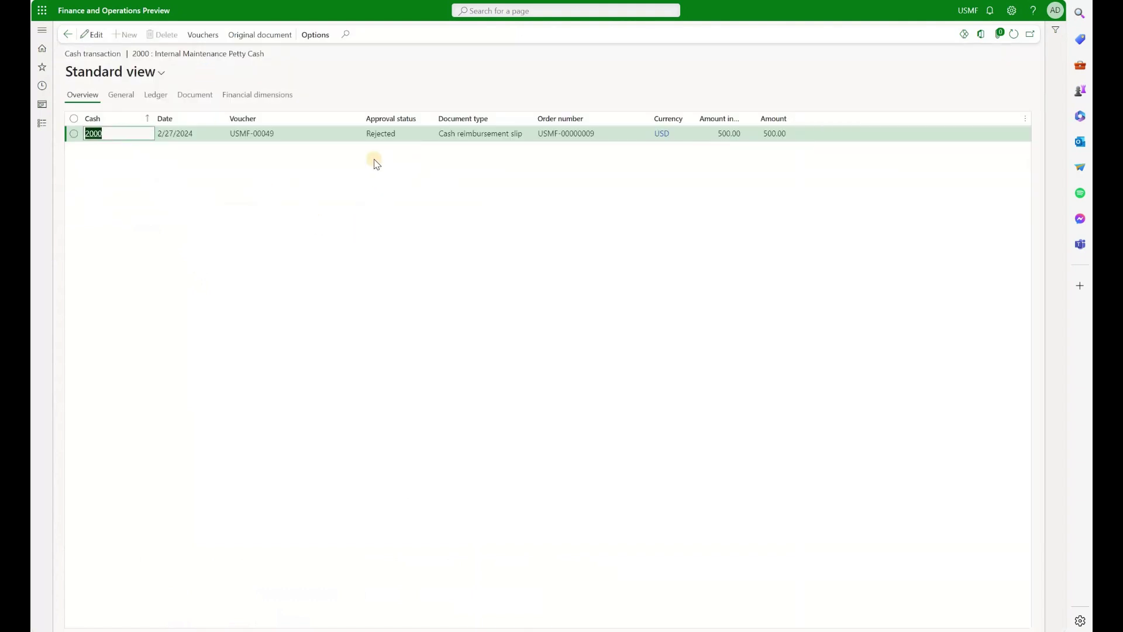
left_click(379, 139)
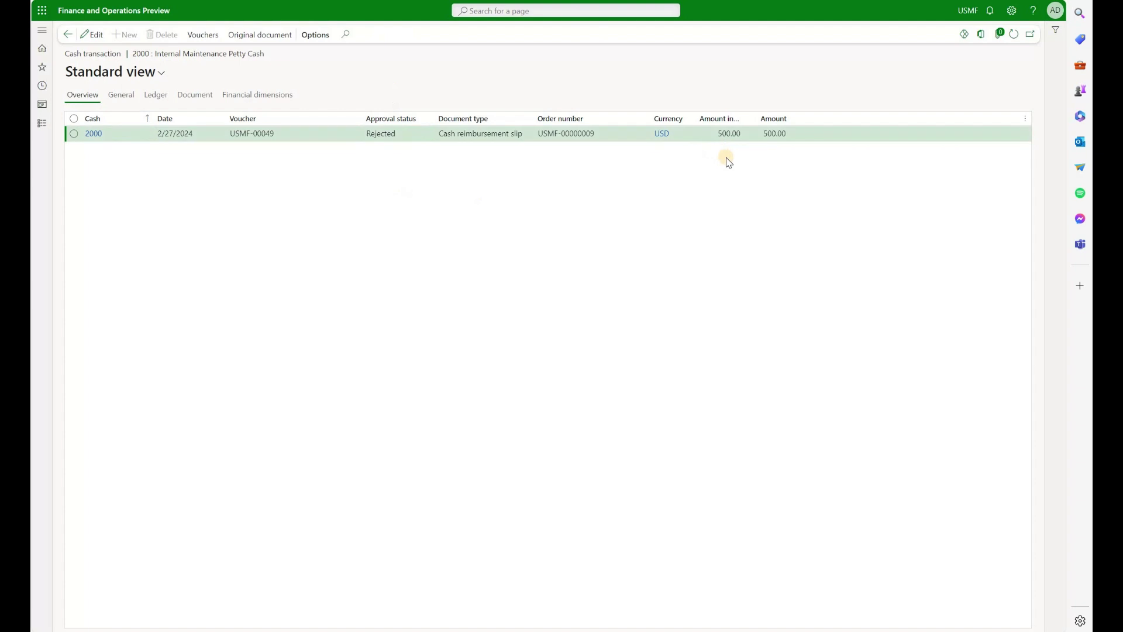
left_click(195, 96)
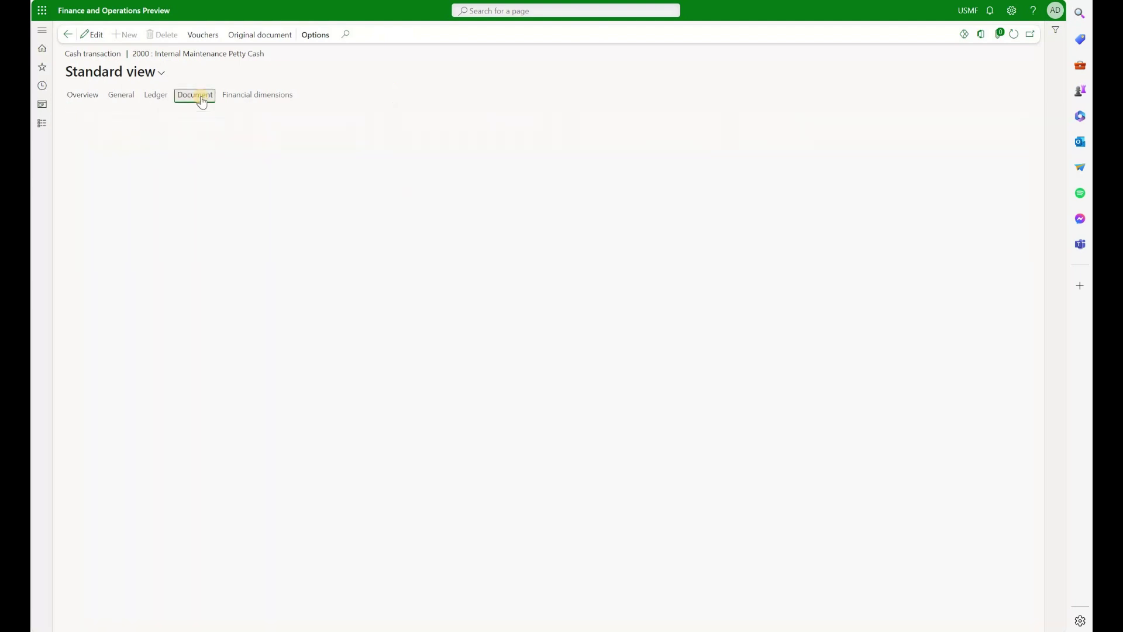
left_click(131, 171)
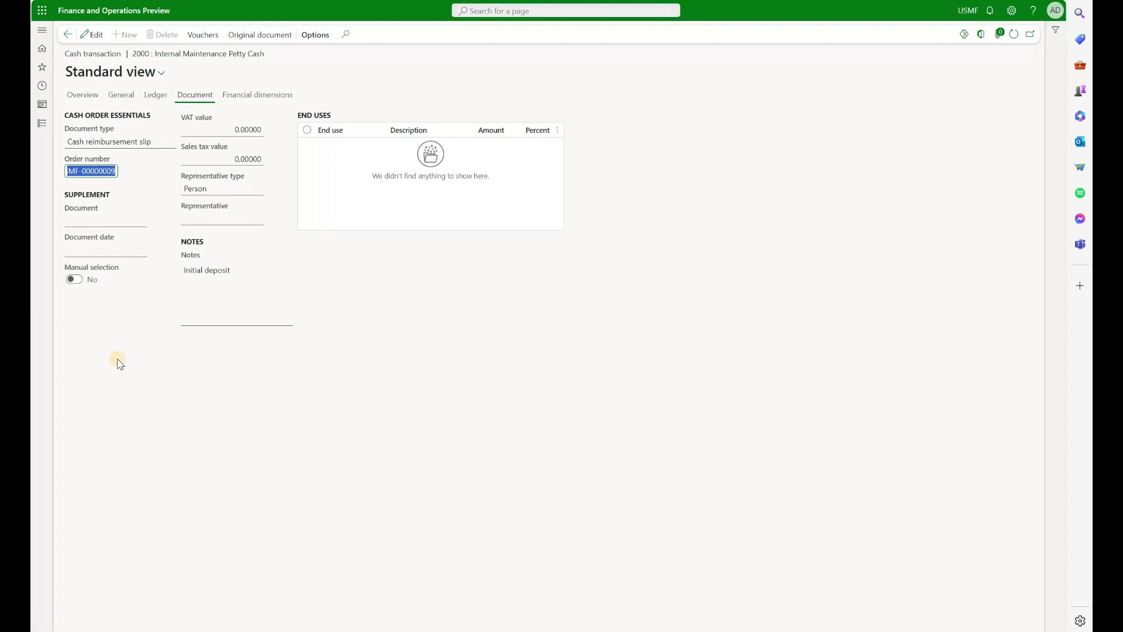
left_click(203, 35)
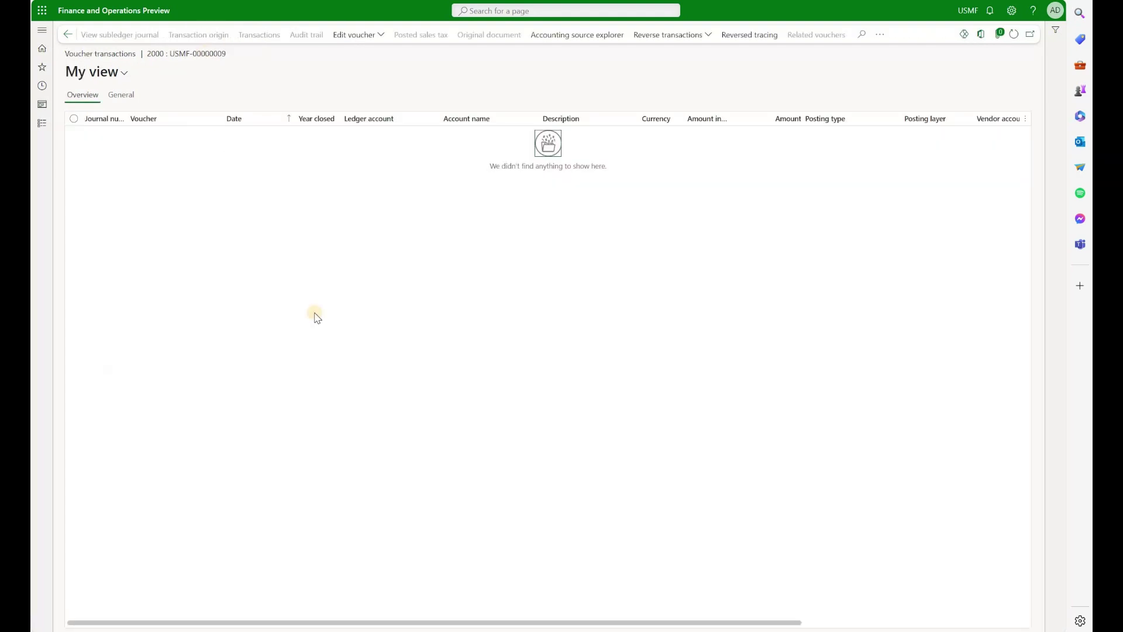
left_click(42, 30)
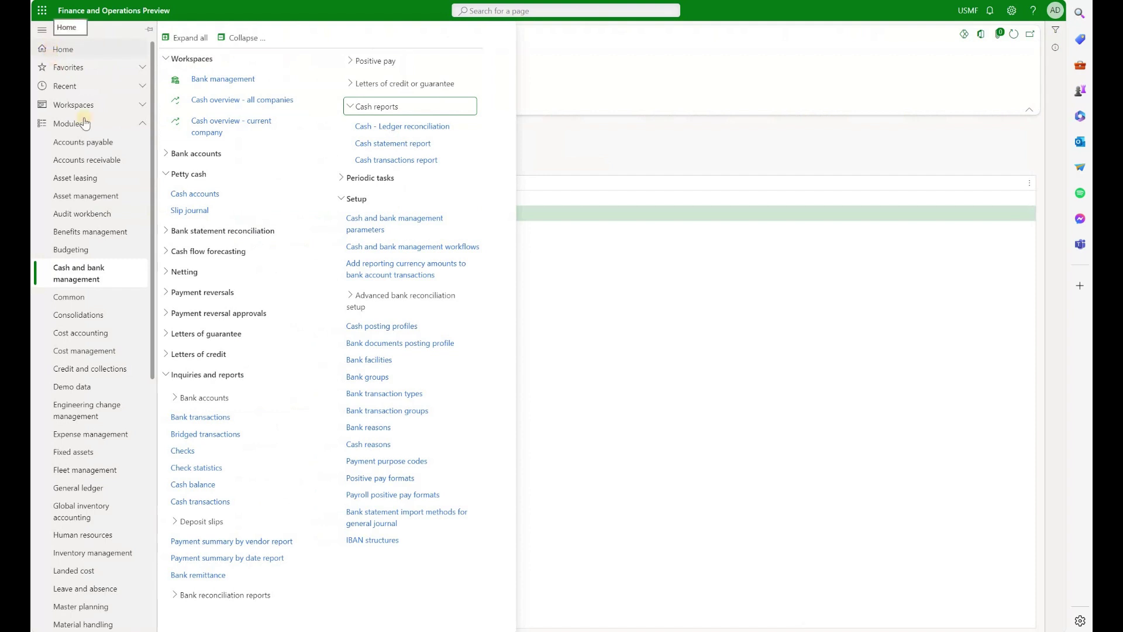
Confirm and approve the 500.00 petty cash voucher in slip journal 00676, then verify its Approved status
left_click(189, 210)
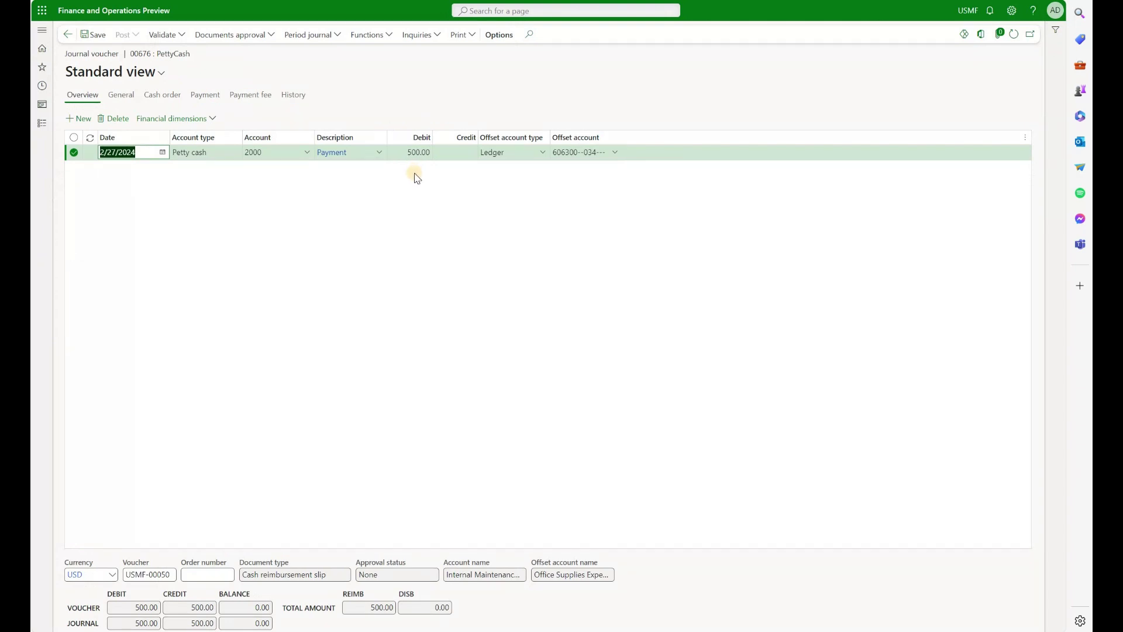
left_click(163, 95)
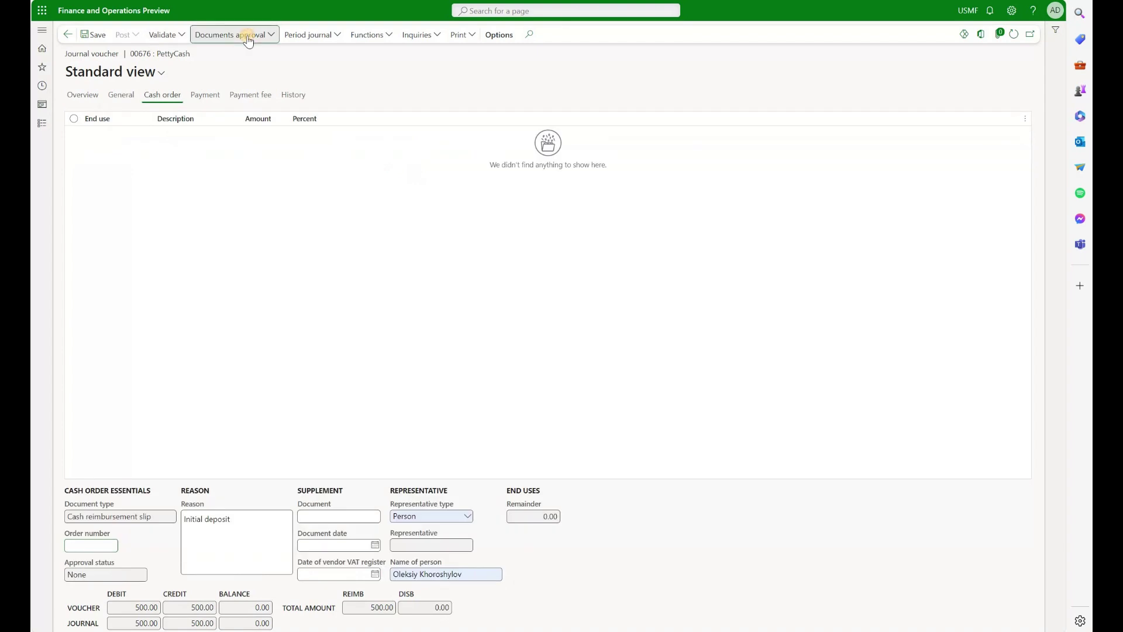
left_click(246, 36)
left_click(244, 56)
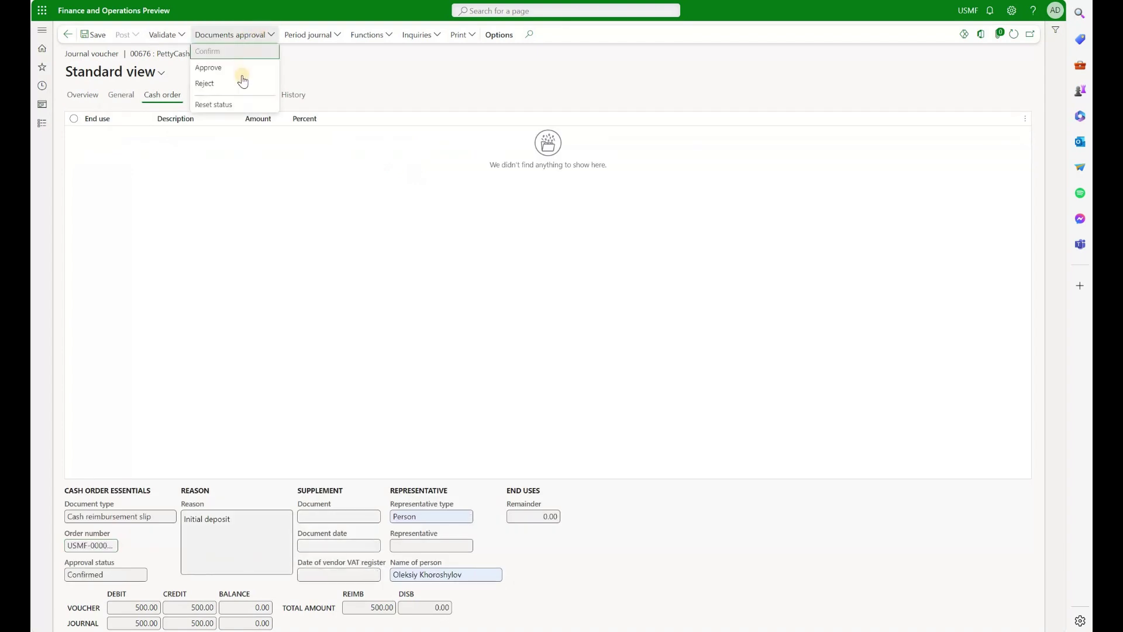
left_click(244, 69)
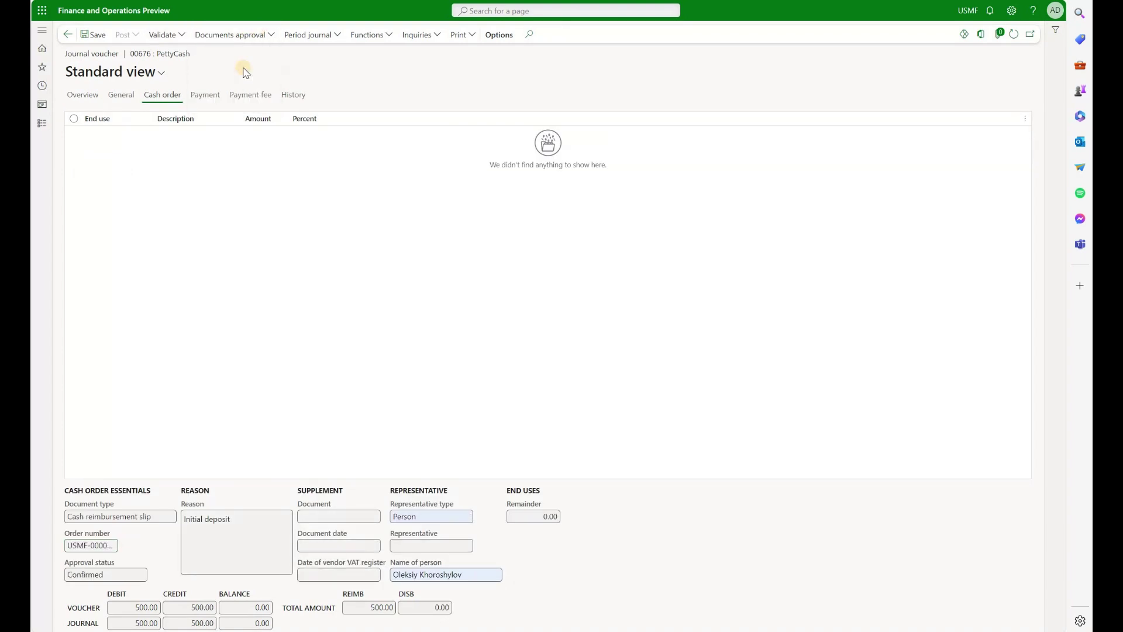
left_click(92, 99)
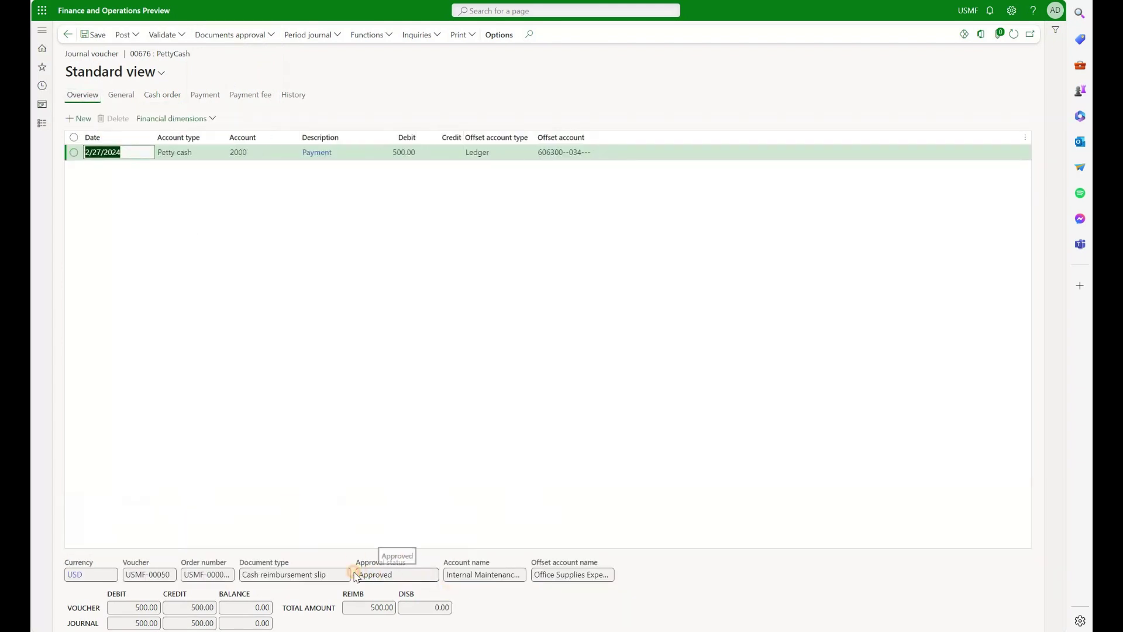
left_click(374, 574)
Post slip journal 00676 with its approved 500.00 petty cash voucher
left_click(296, 365)
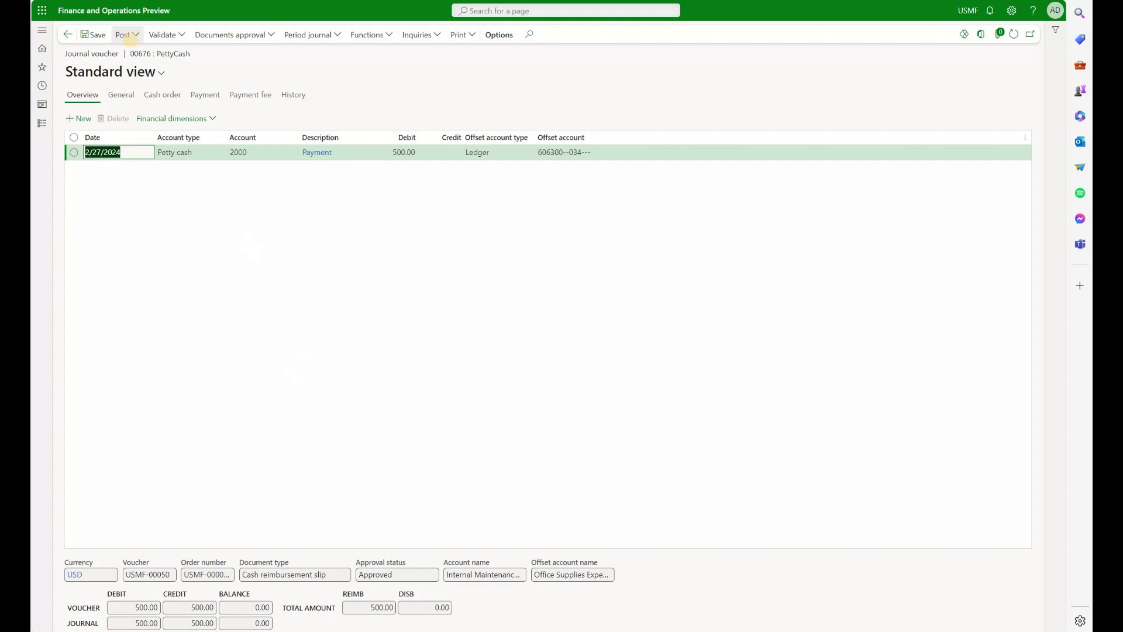
left_click(134, 40)
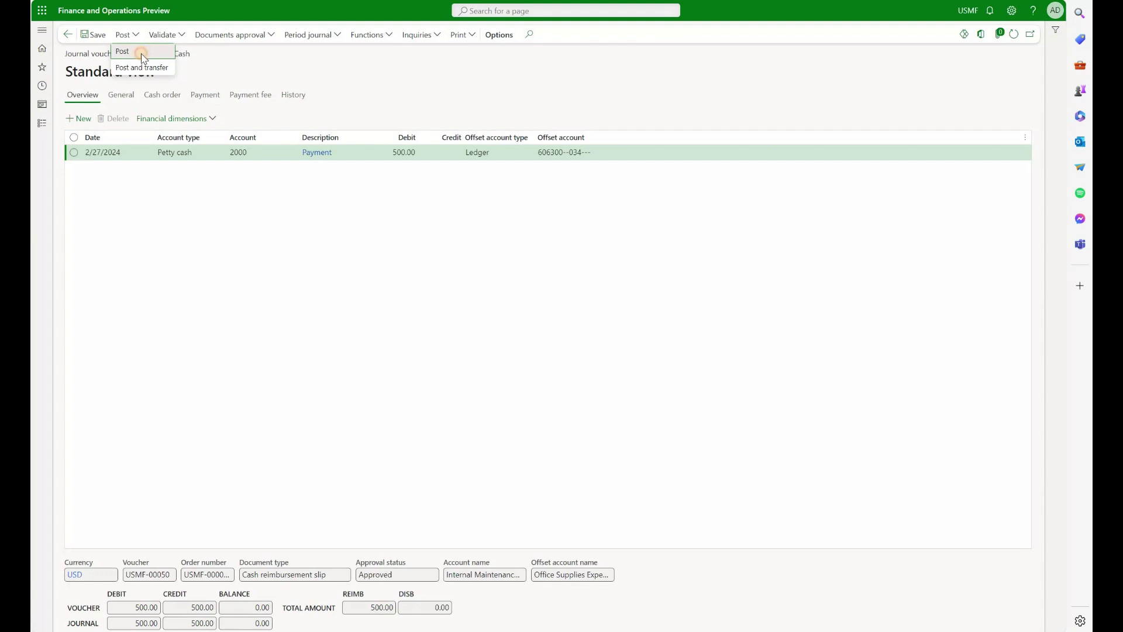
left_click(141, 53)
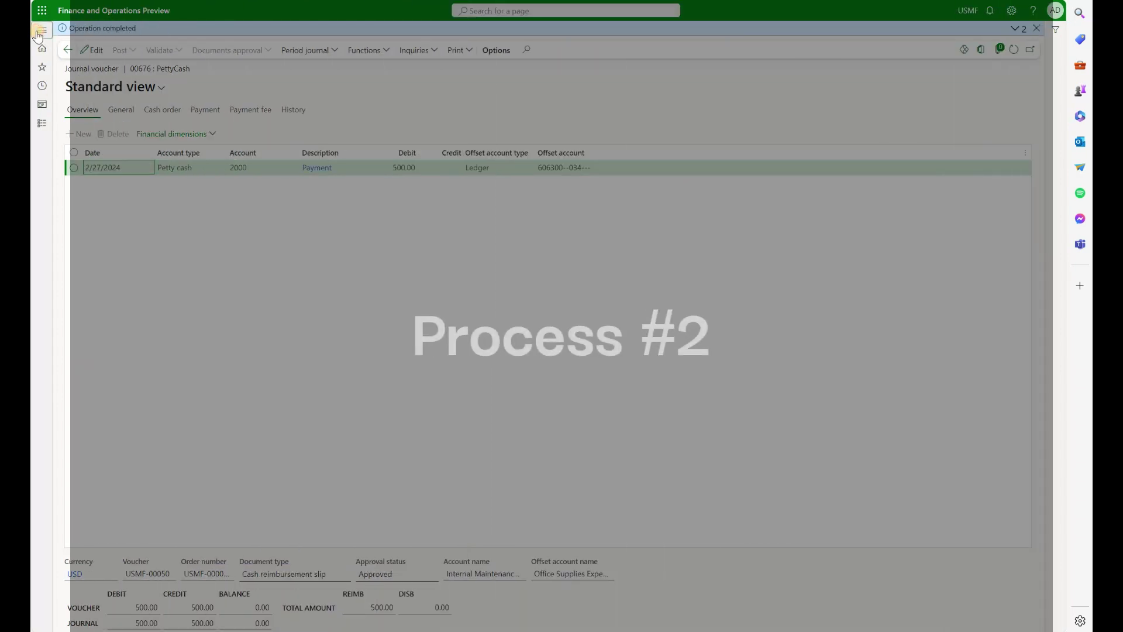
left_click(38, 32)
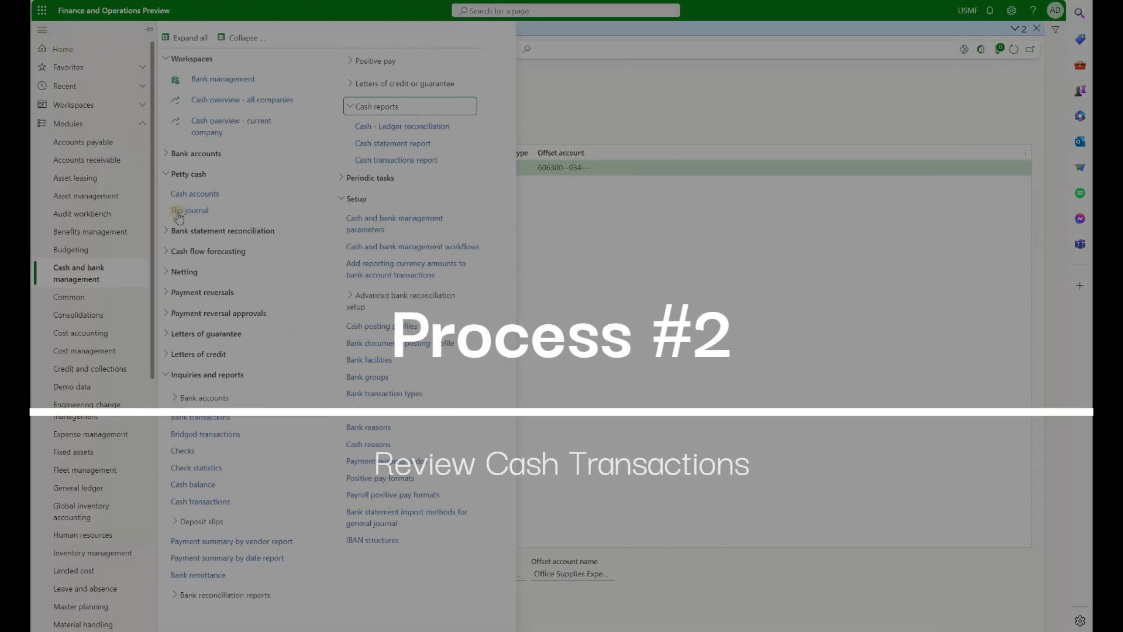
Review voucher USMF-00050 for account 2000: 500.00 Petty Cash and -500.00 Office Supplies Expense
left_click(187, 191)
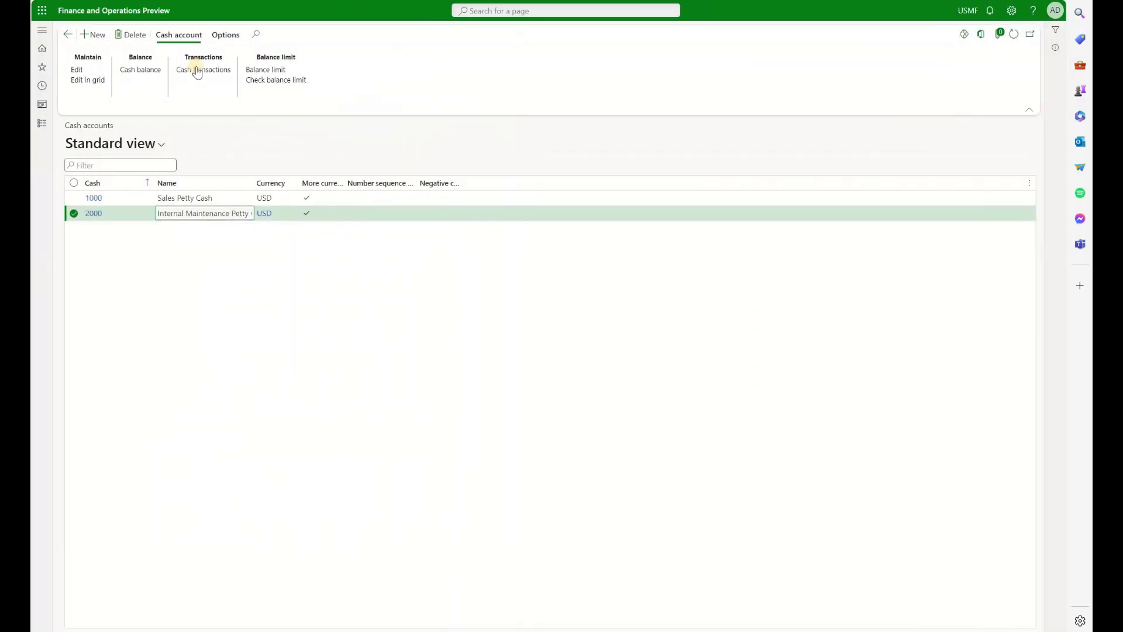
left_click(199, 71)
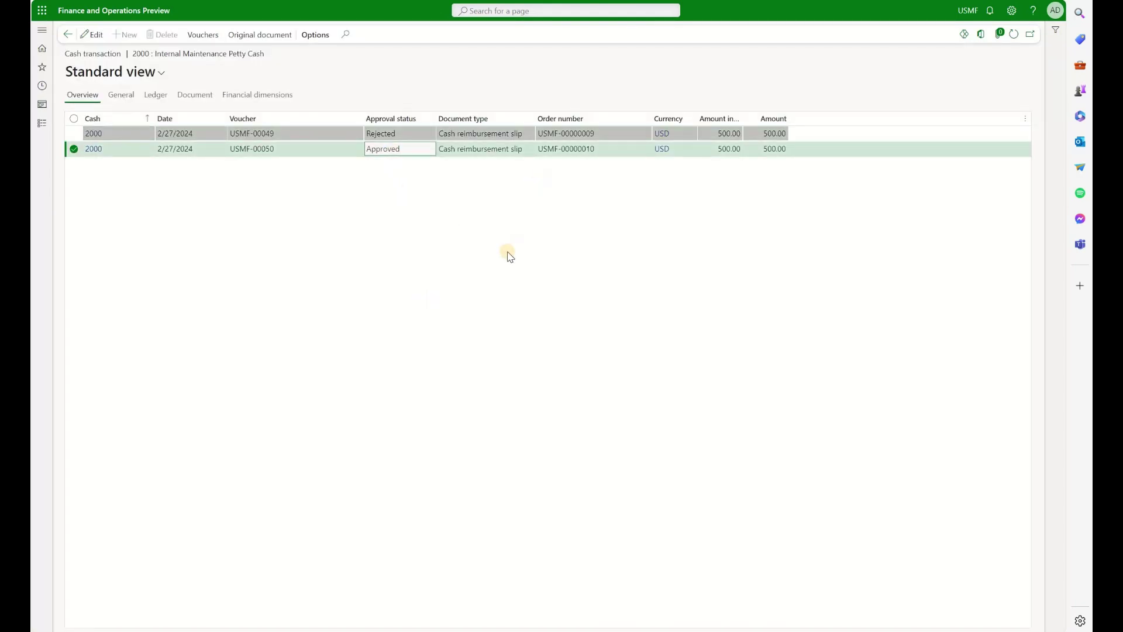
left_click(203, 34)
left_click(465, 133)
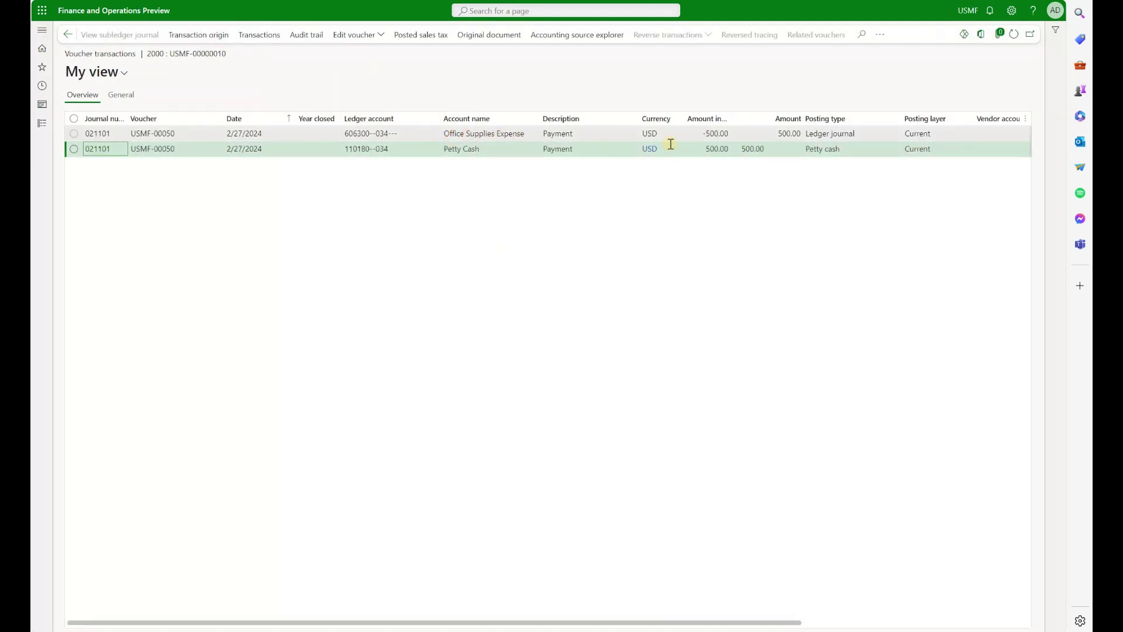
left_click(662, 150)
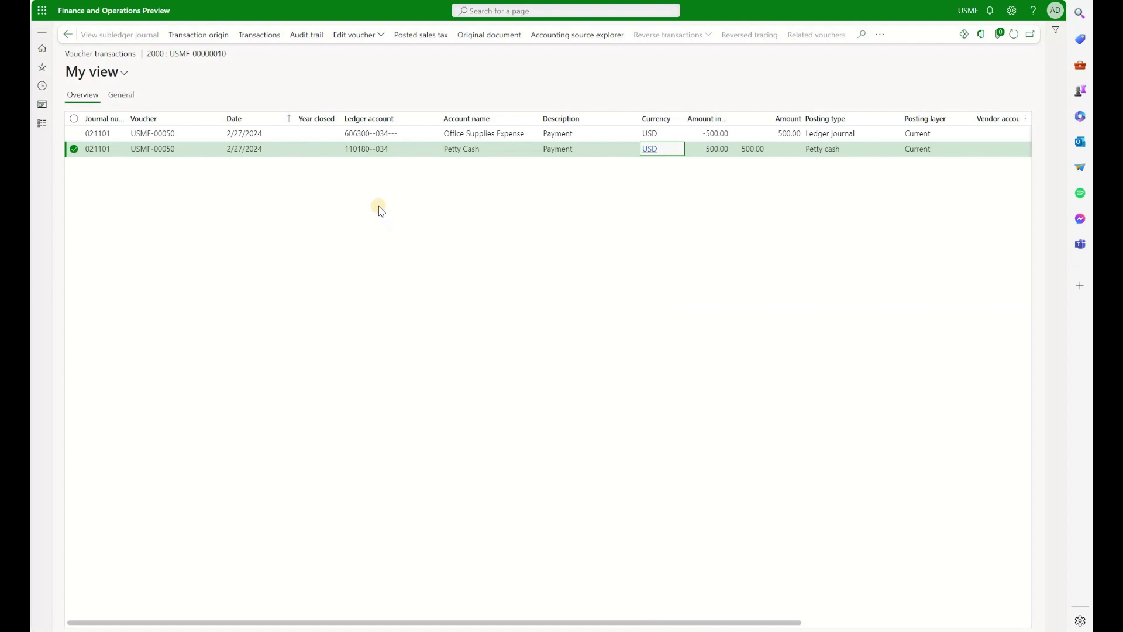
left_click(534, 134)
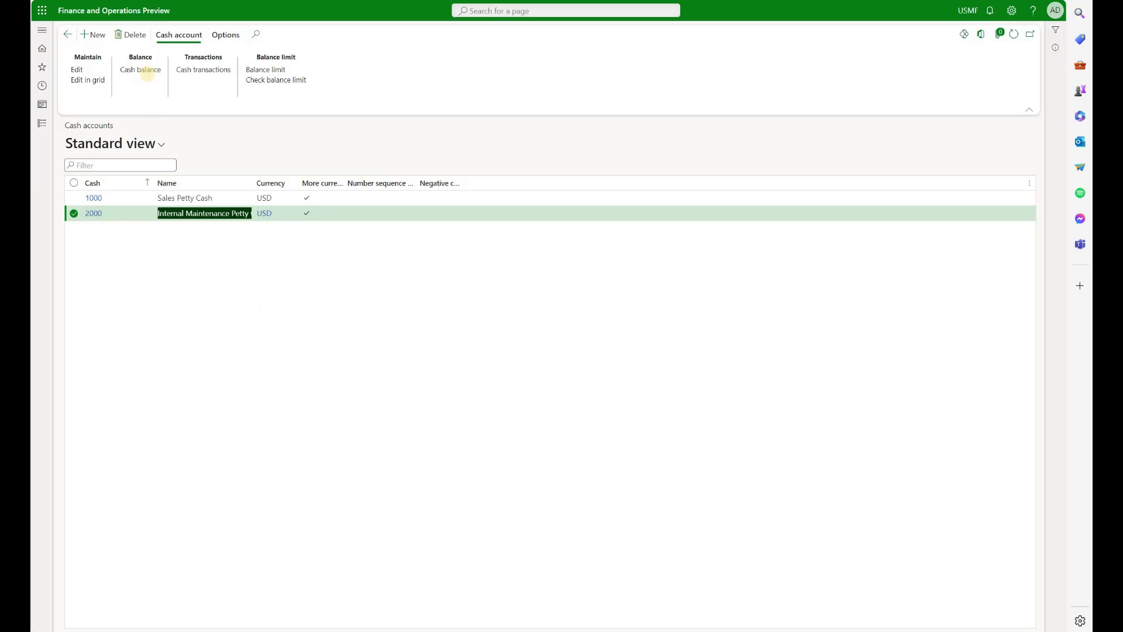
Check account 2000's cash balance and the slip's cash order document type, then edit the credit
left_click(147, 71)
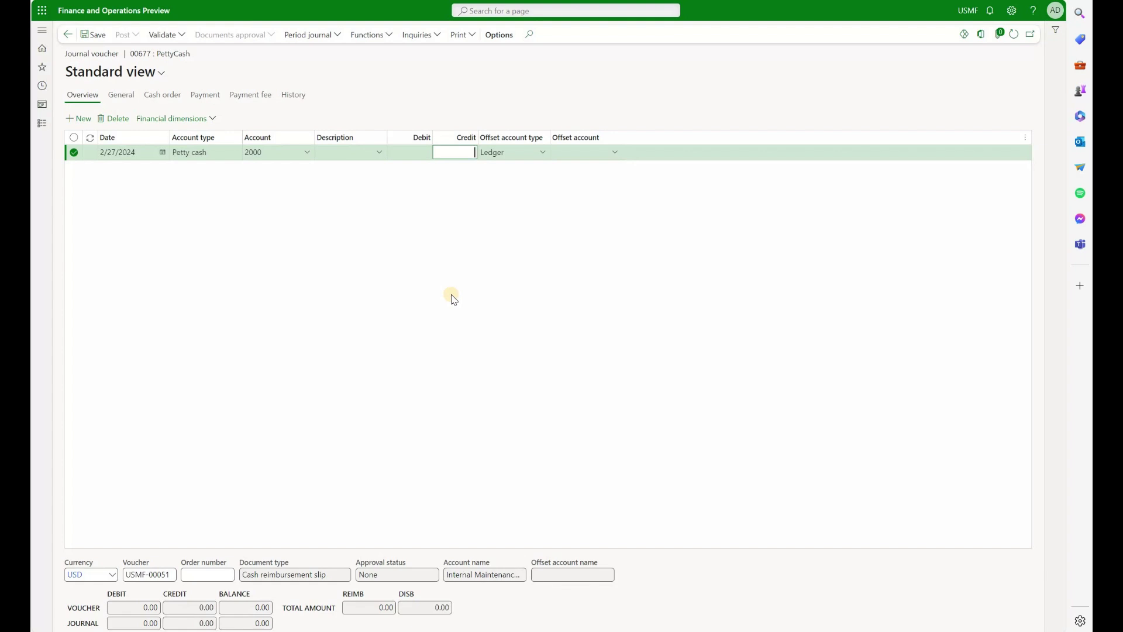
left_click(162, 94)
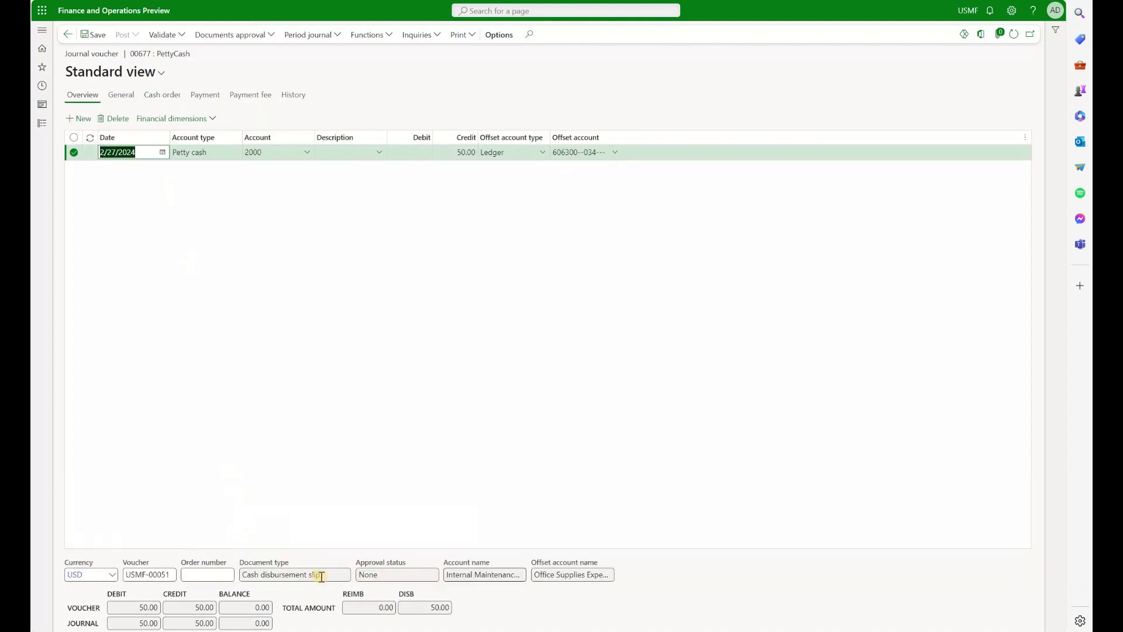
left_click(321, 577)
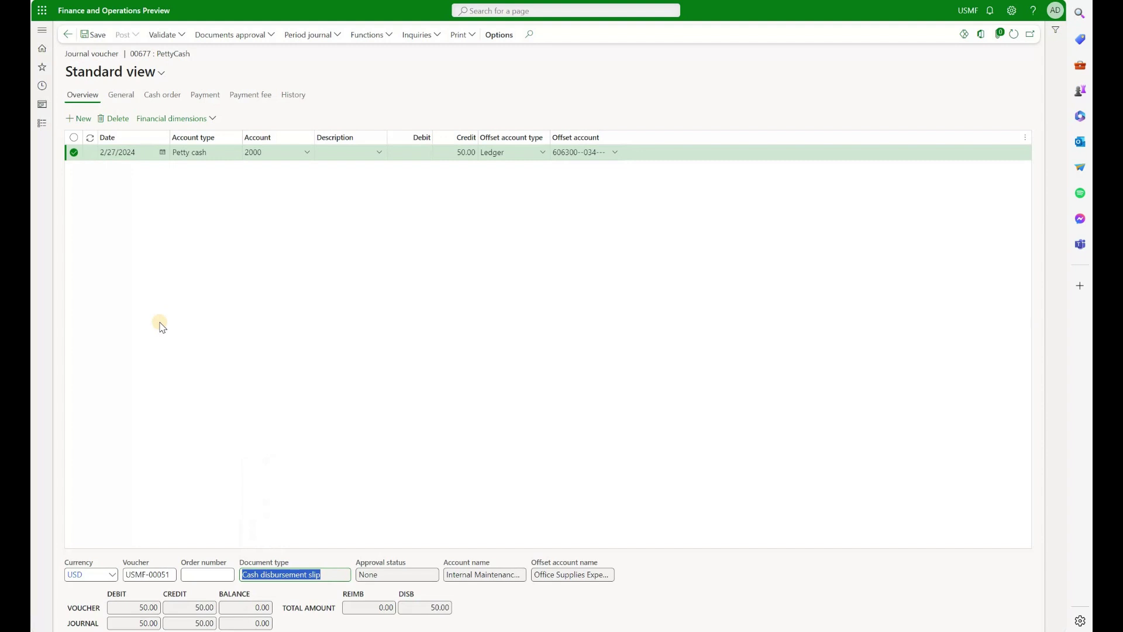
left_click(451, 152)
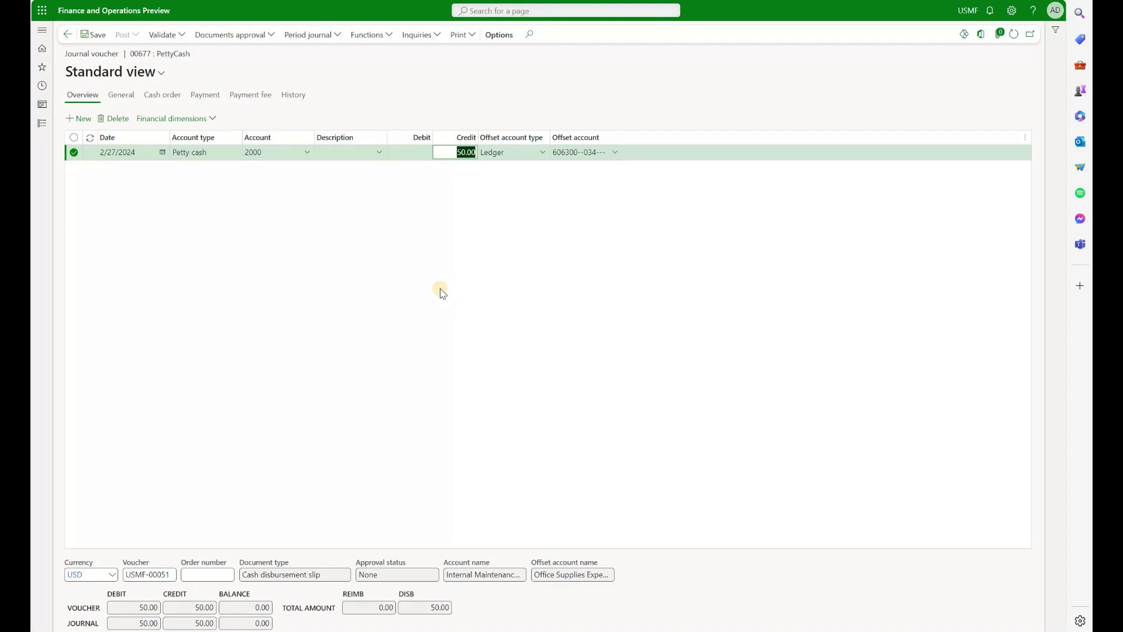
Enter a 450 credit and validate journal 00677, getting the 100.00 minimum-balance warning
type("450")
key("Tab")
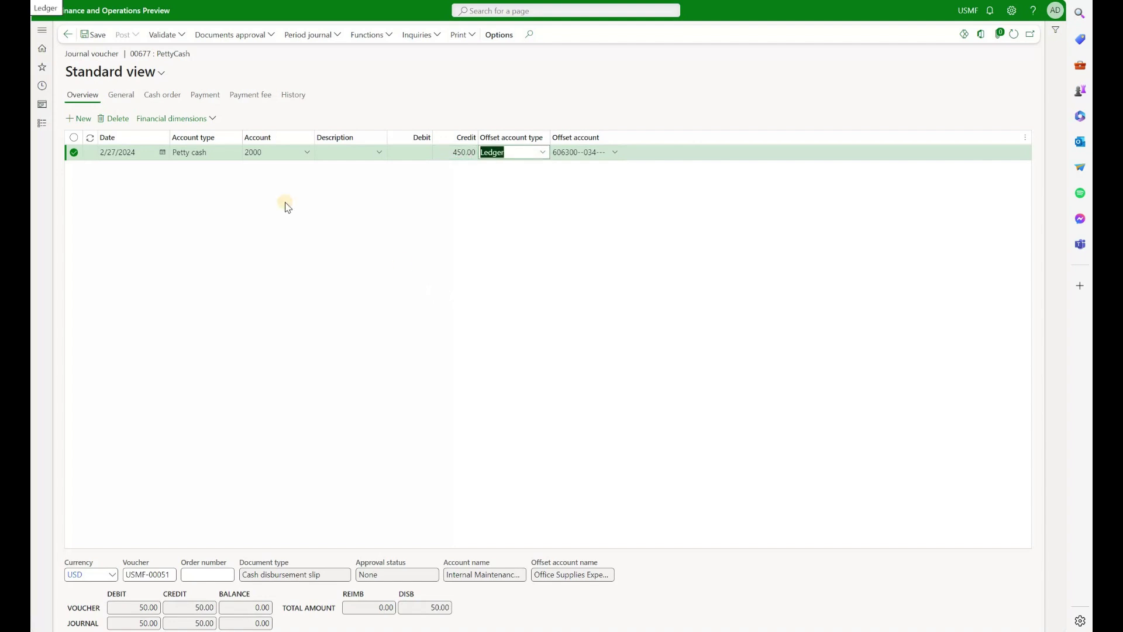
left_click(164, 35)
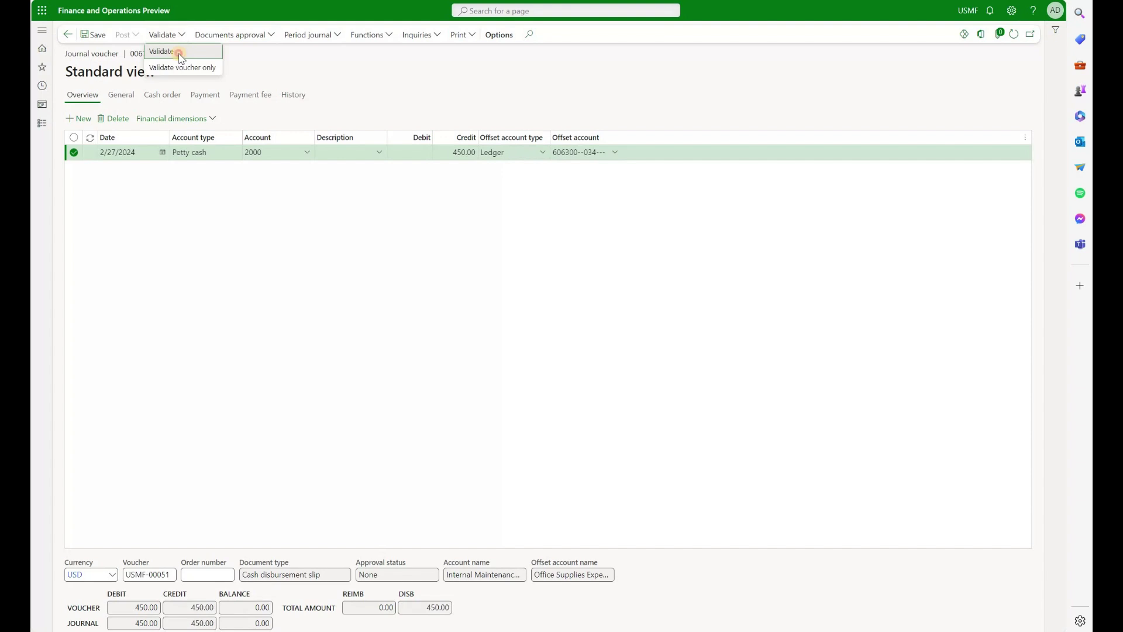
left_click(178, 54)
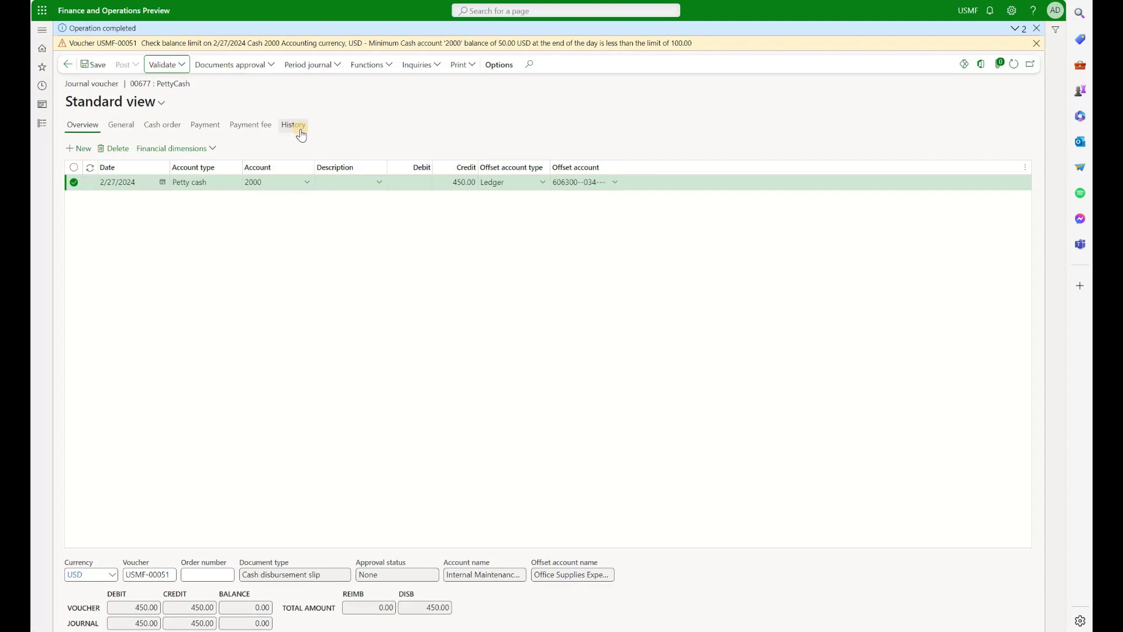
Restore the slip line's credit to 50.00
left_click(462, 182)
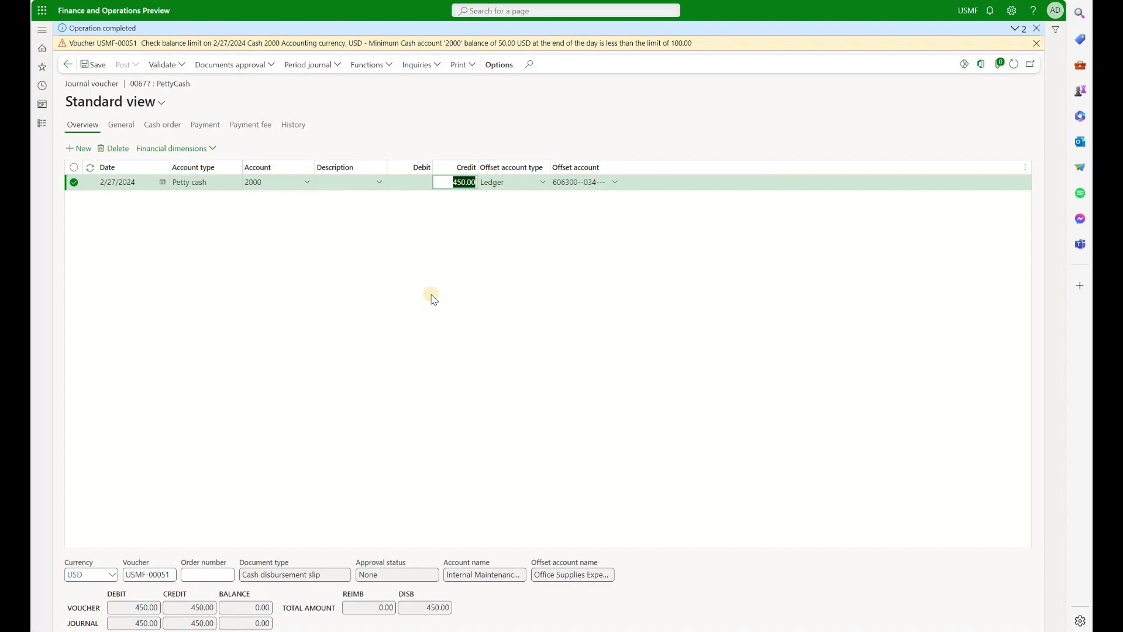
type("50")
key("Tab")
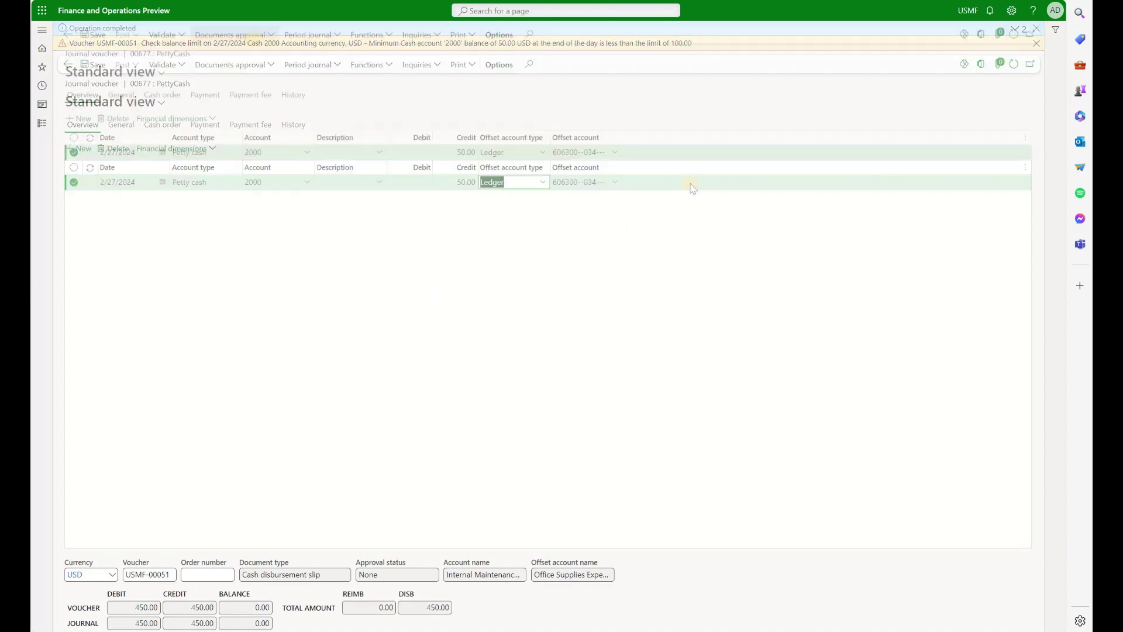
Confirm the 50.00 cash disbursement slip, resetting its approval status to None and re-confirming
left_click(241, 34)
left_click(248, 51)
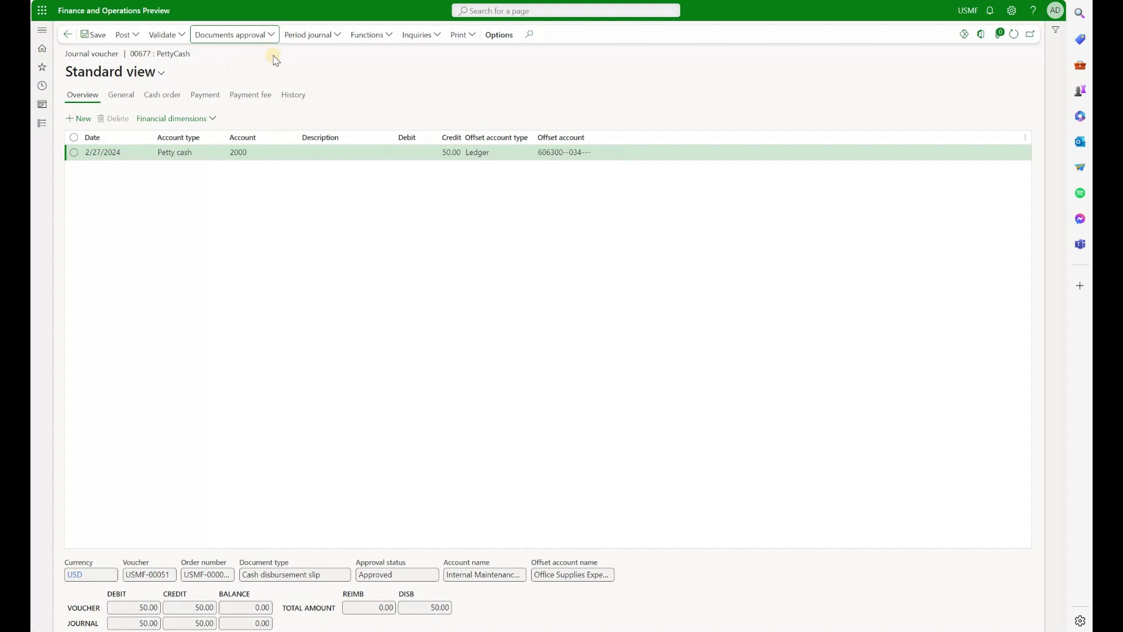
left_click(256, 34)
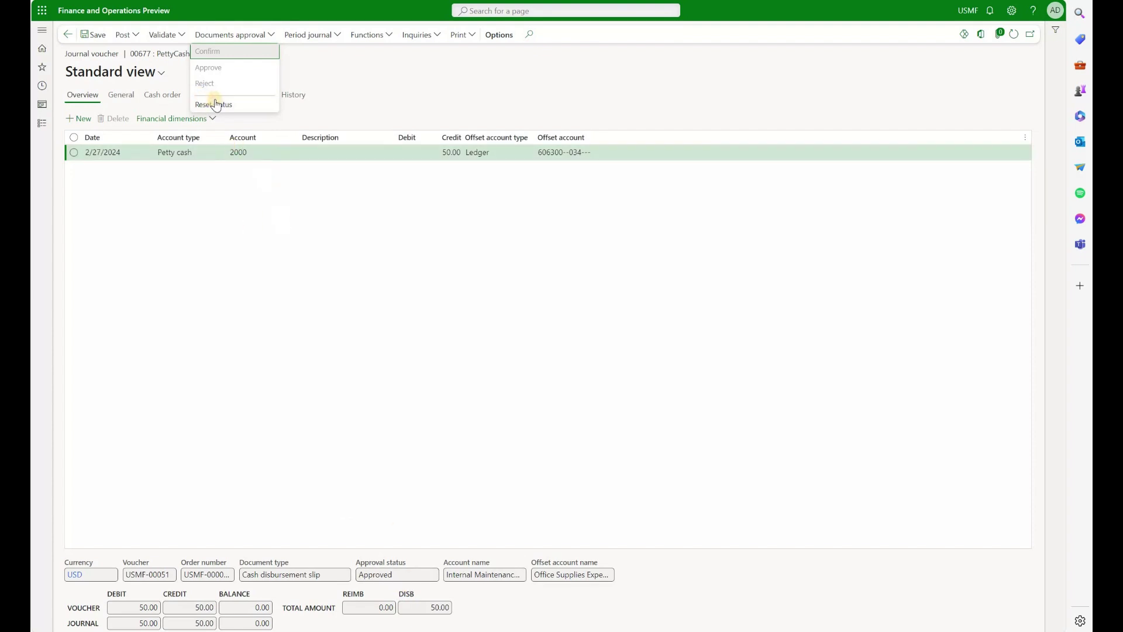
left_click(233, 106)
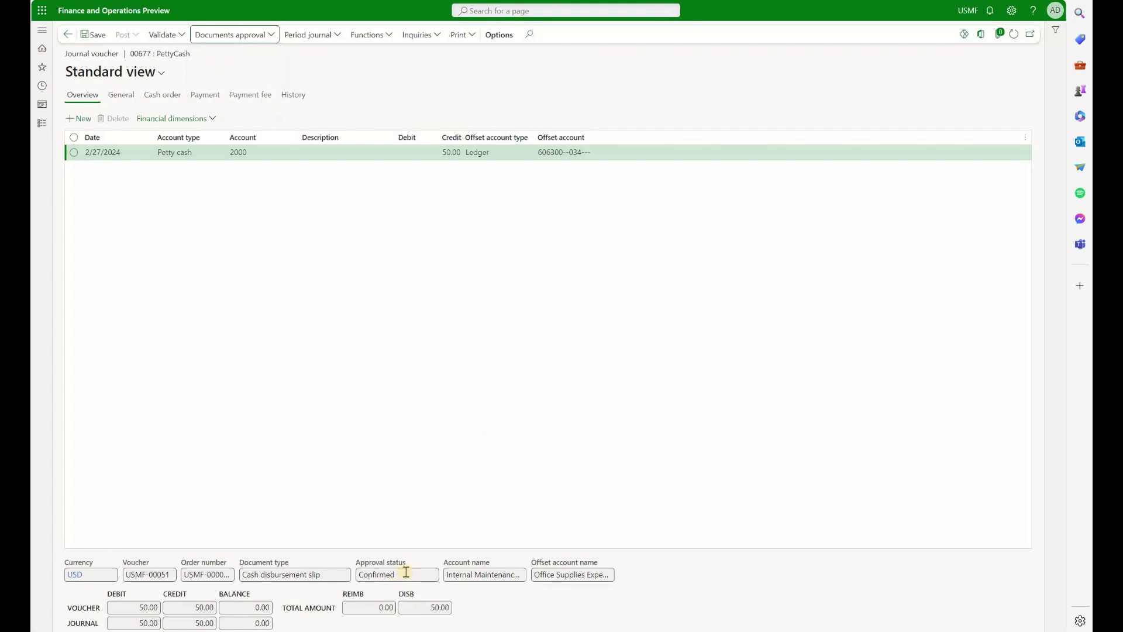
left_click(244, 35)
left_click(249, 107)
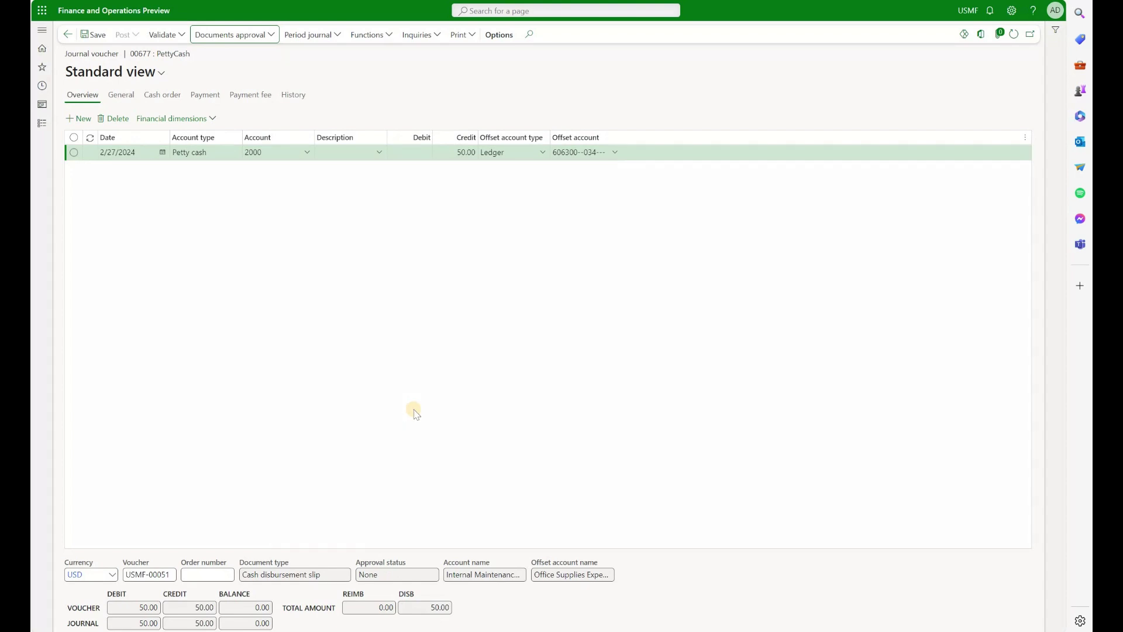
left_click(237, 36)
left_click(239, 50)
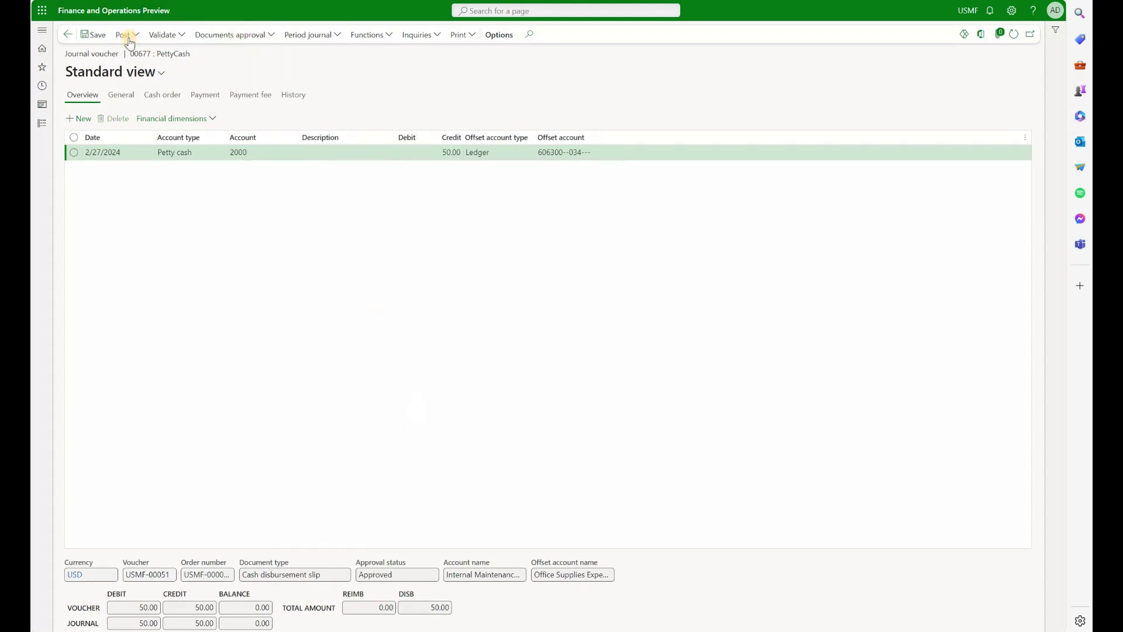
Post the 50.00 cash disbursement voucher USMF-00051
left_click(125, 35)
left_click(130, 51)
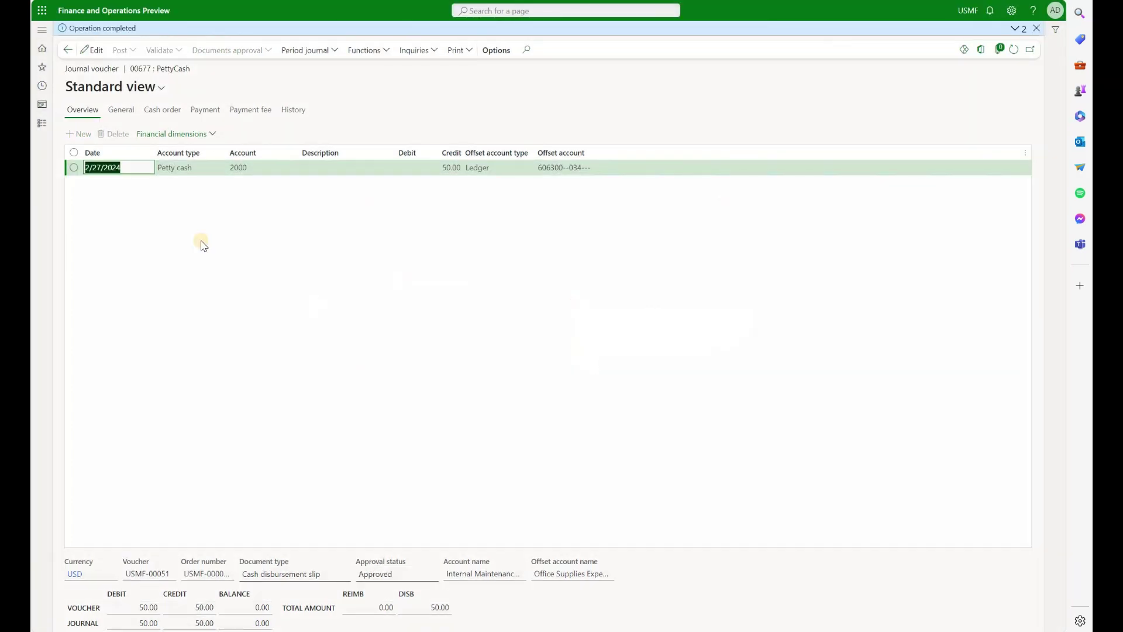
left_click(42, 30)
Open voucher USMF-00051 from account 2000's cash transactions: 50.00 Office Supplies Expense, -50.00 Petty Cash
left_click(198, 193)
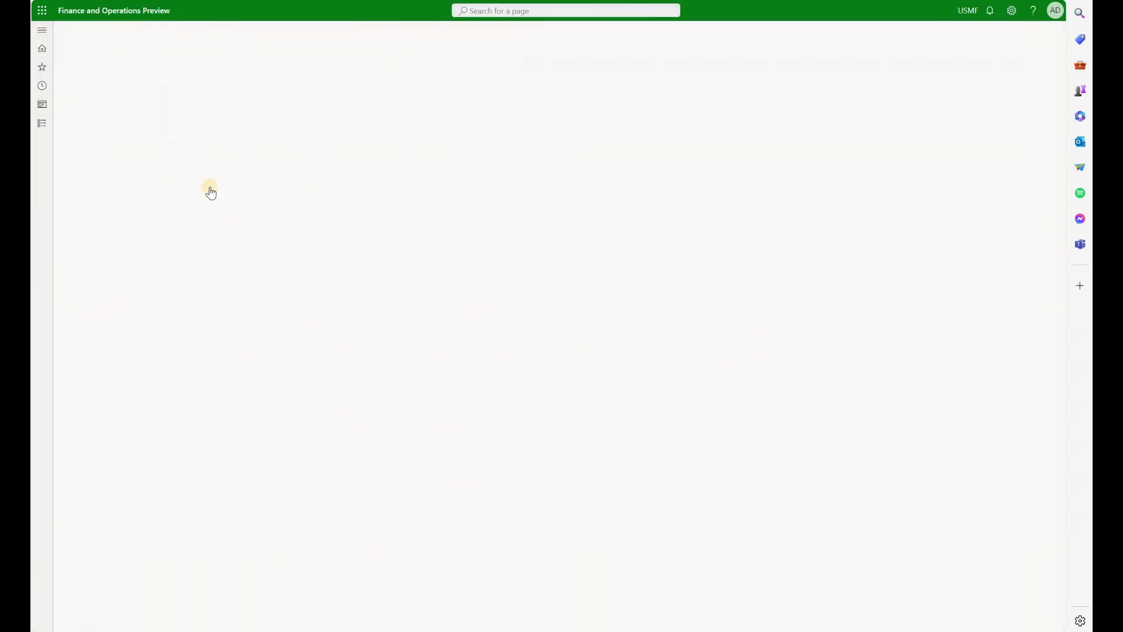
left_click(207, 214)
left_click(204, 70)
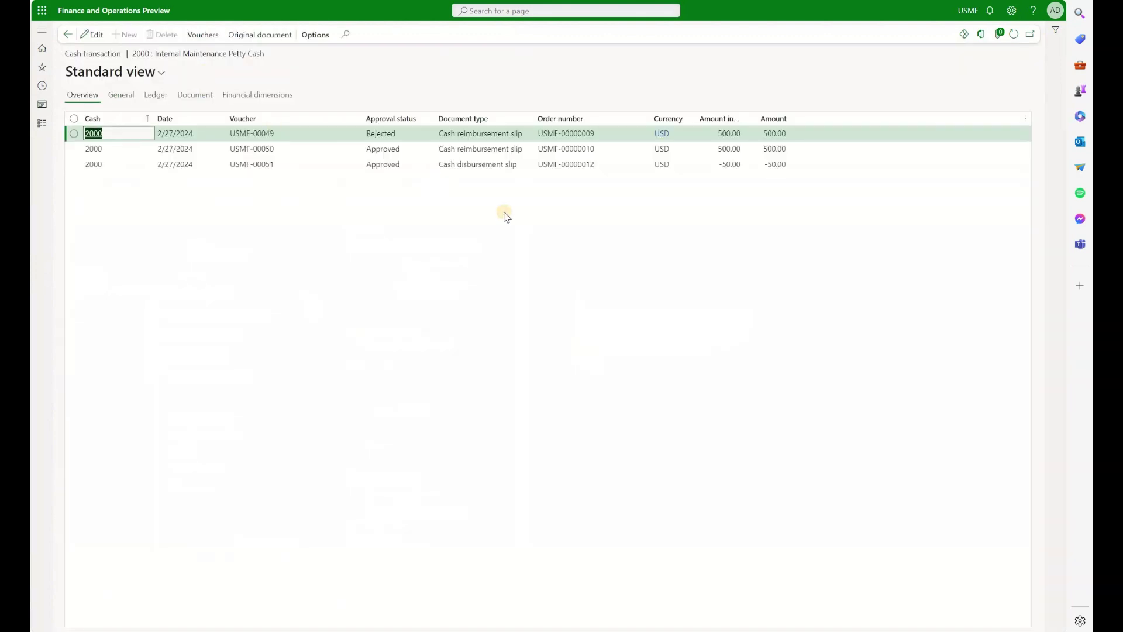
left_click(567, 164)
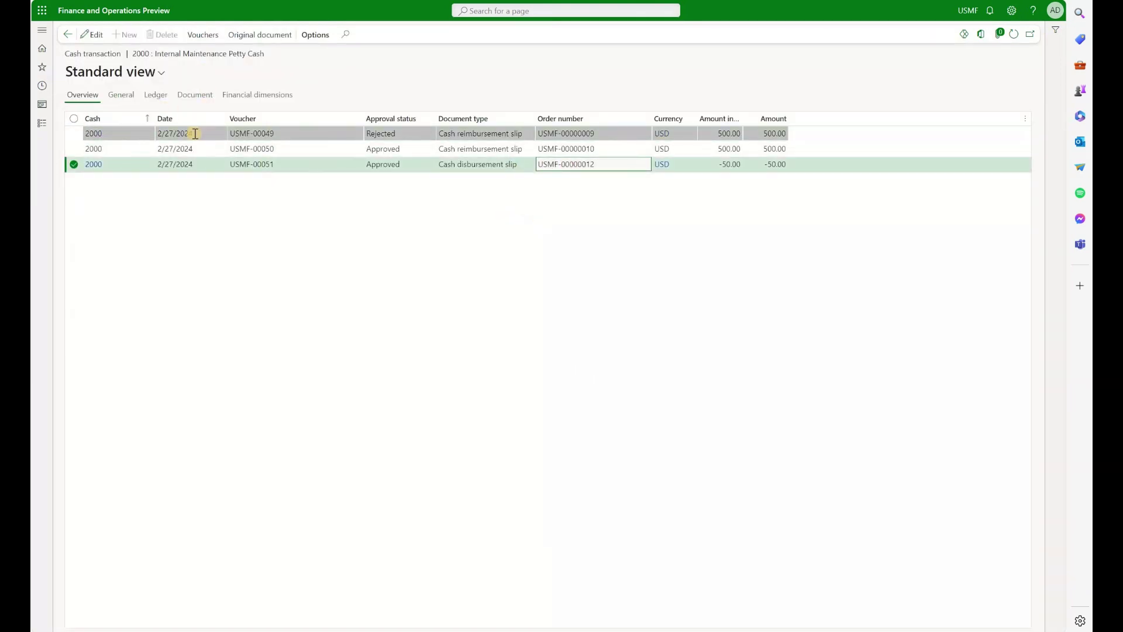
left_click(203, 36)
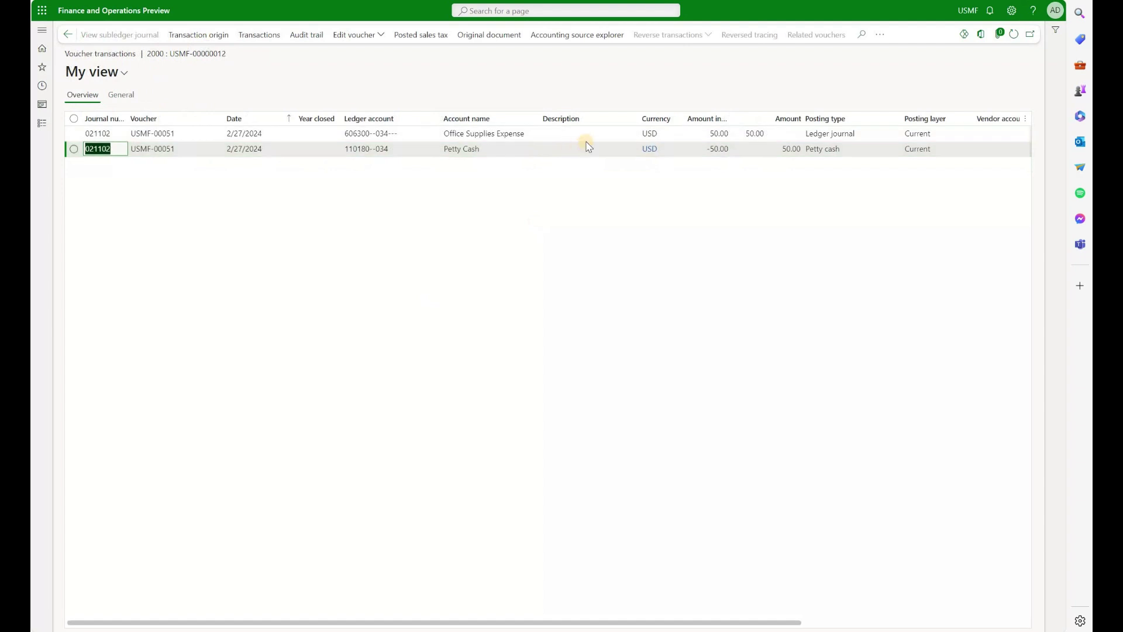
left_click(511, 134)
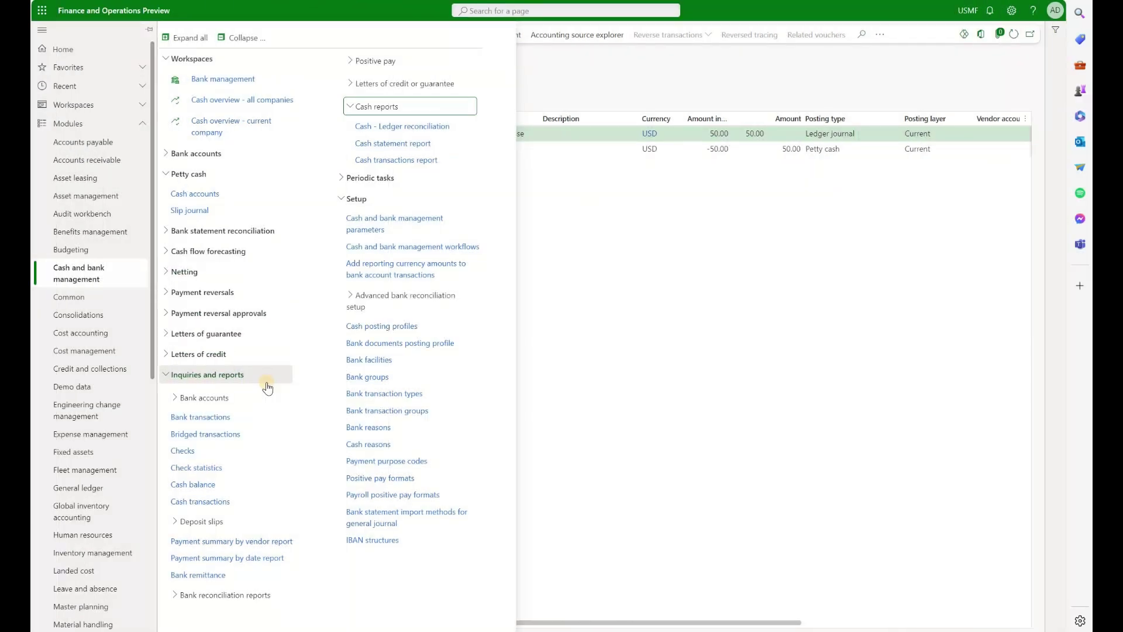
Show the cash balance as of 2/27/2024: account 1000 at 140.00, account 2000 at 450.00
left_click(370, 178)
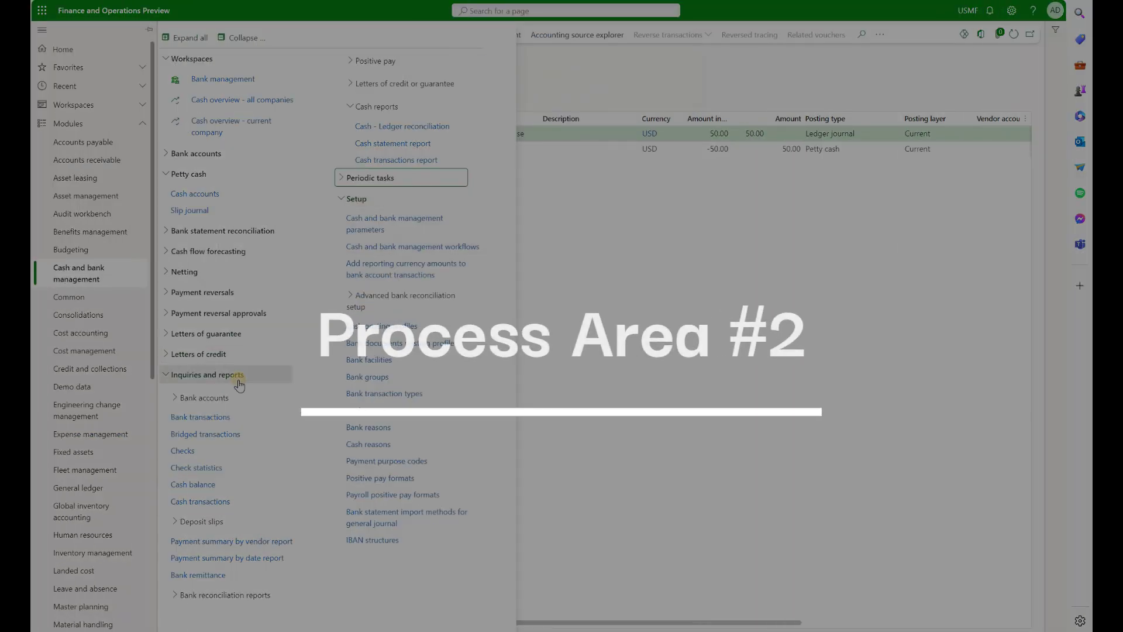
left_click(208, 485)
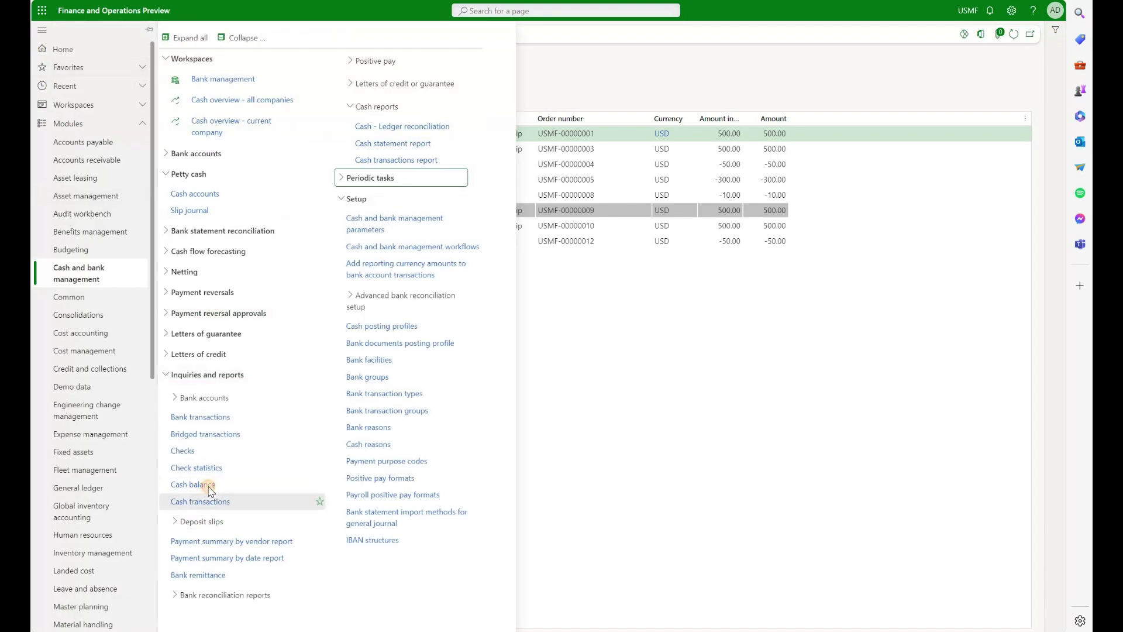
left_click(208, 484)
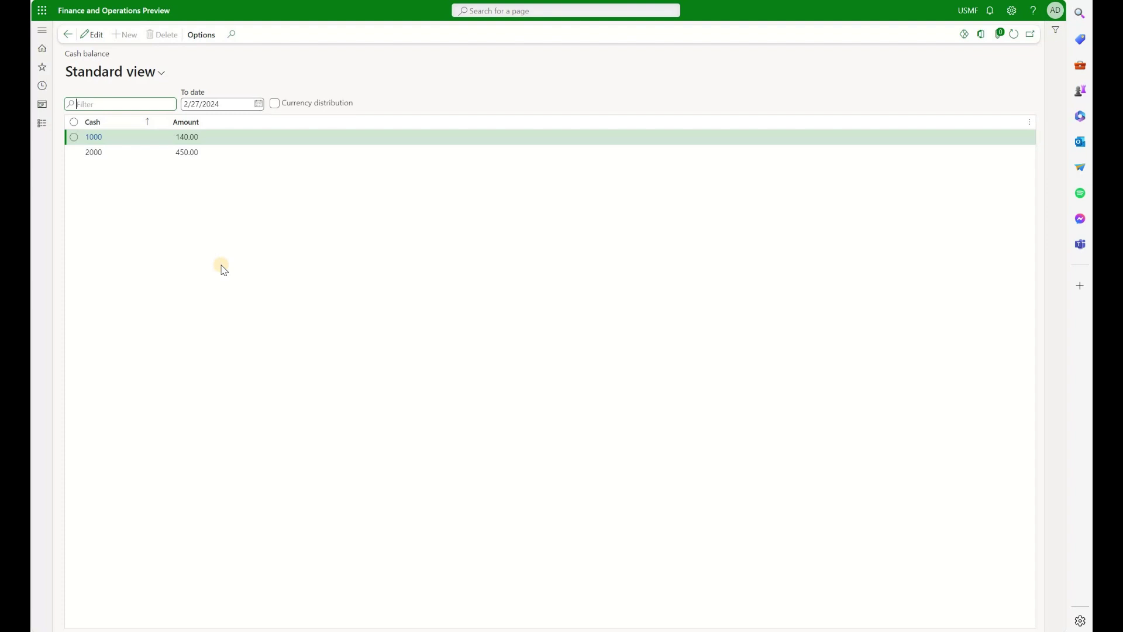
Run the Cash - Ledger reconciliation report, which shows a 10.00 difference for account 1000
left_click(42, 34)
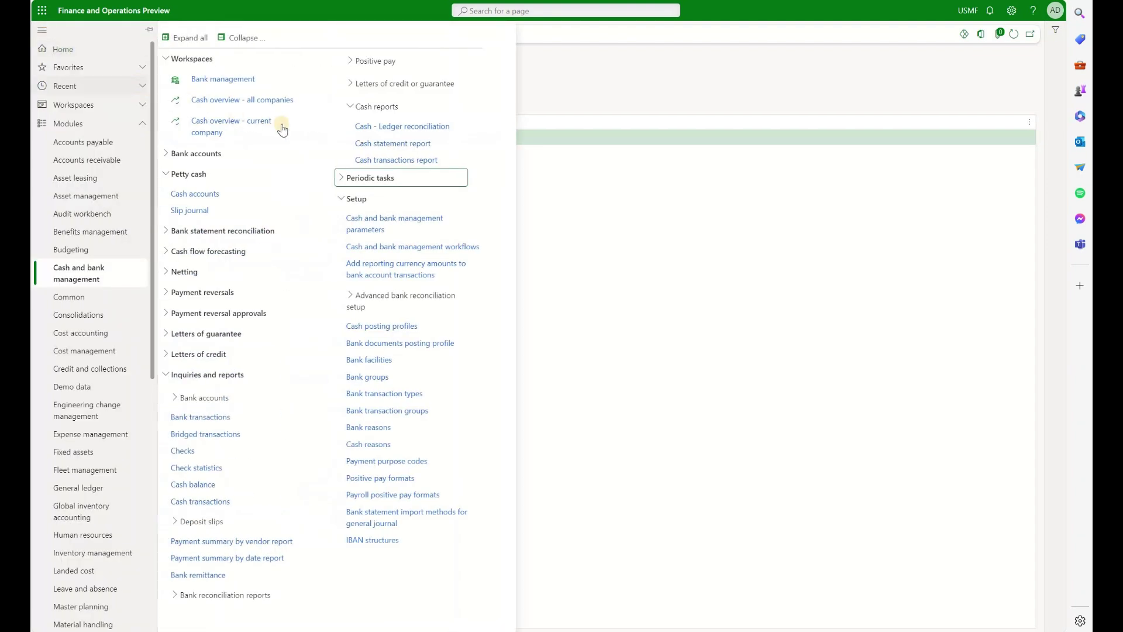
left_click(414, 128)
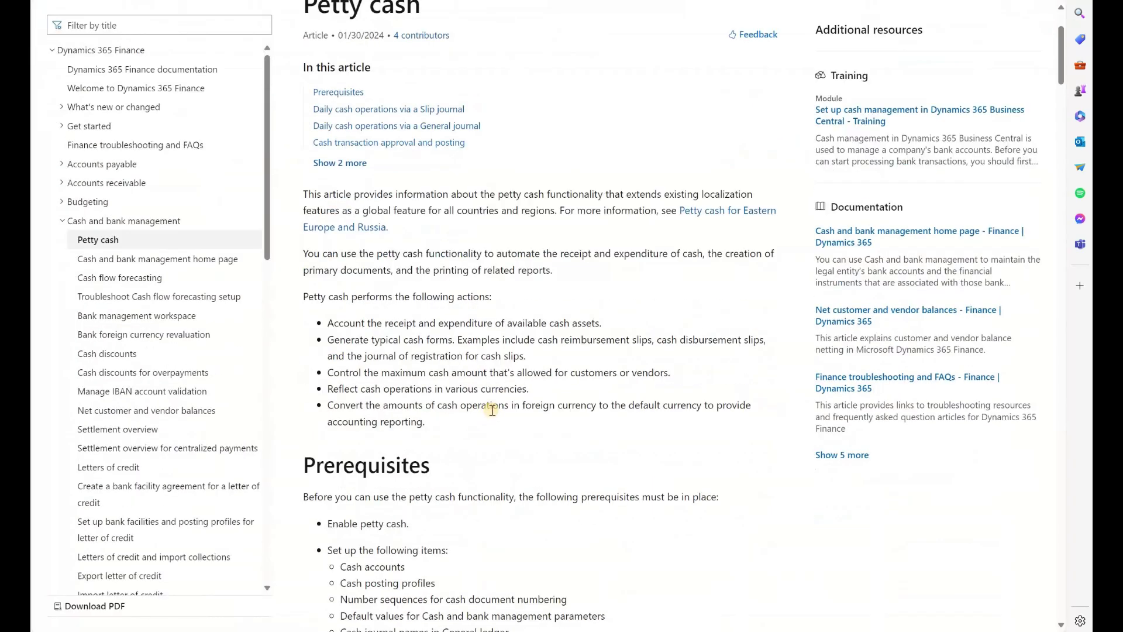
scroll(492, 409, "down", 20)
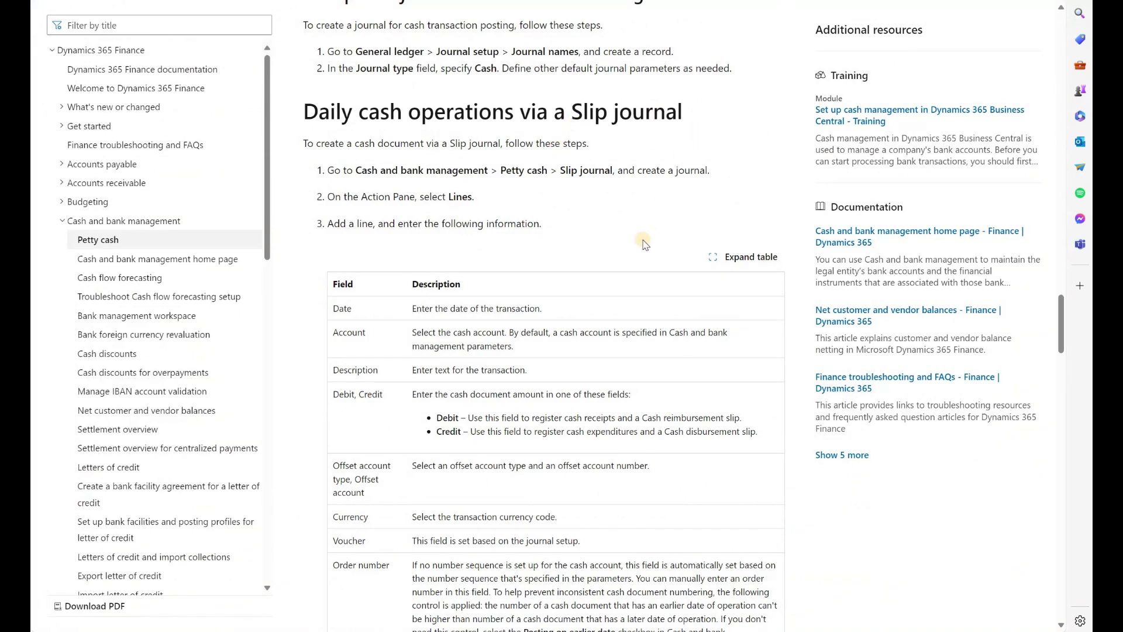
scroll(645, 242, "down", 15)
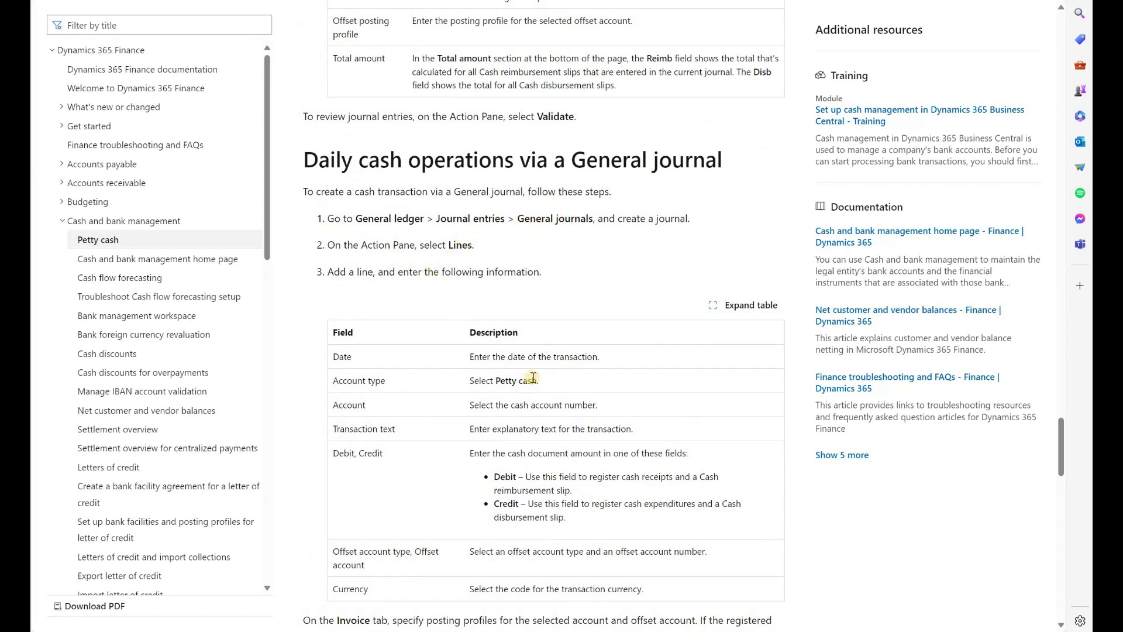
left_click_drag(538, 380, 331, 381)
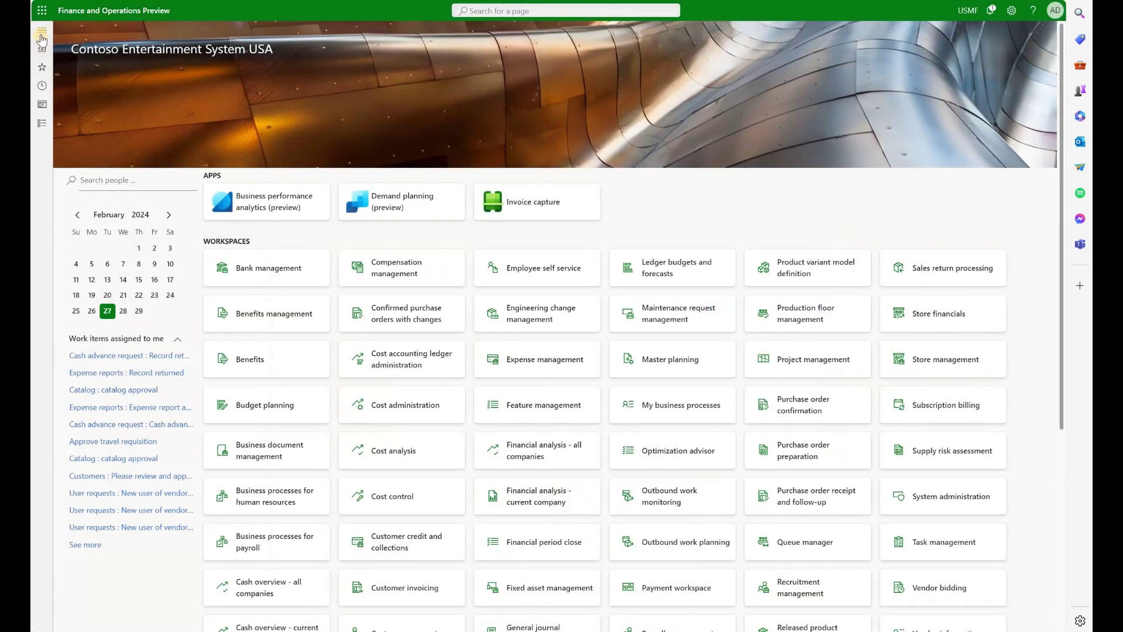
Open the voucher lines of general journal 00669 in General ledger
left_click(41, 32)
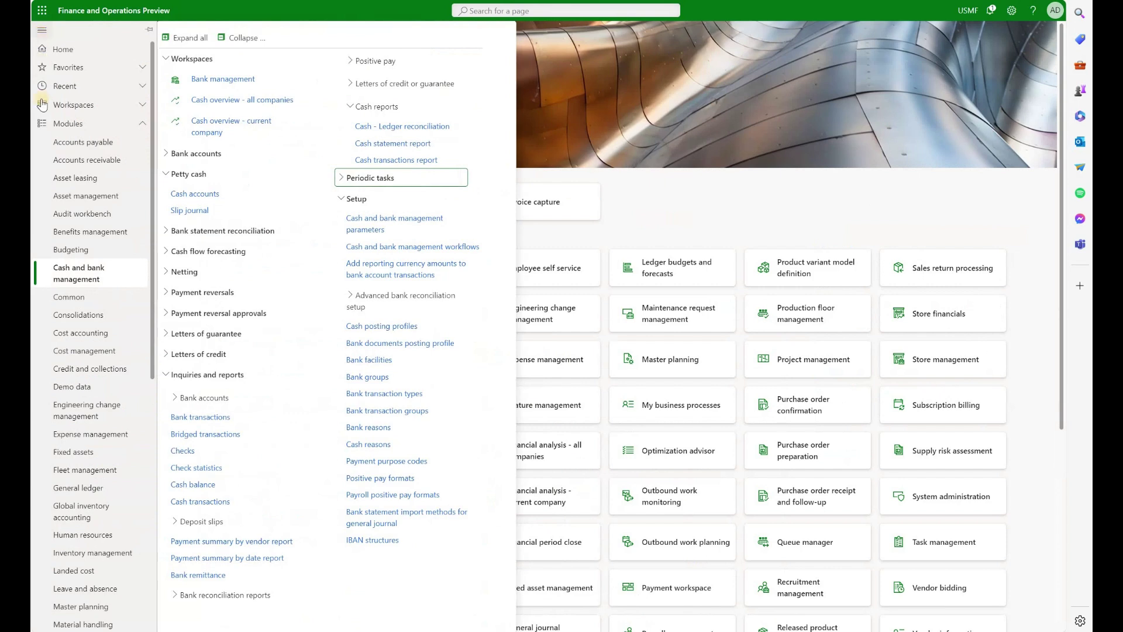
left_click(78, 487)
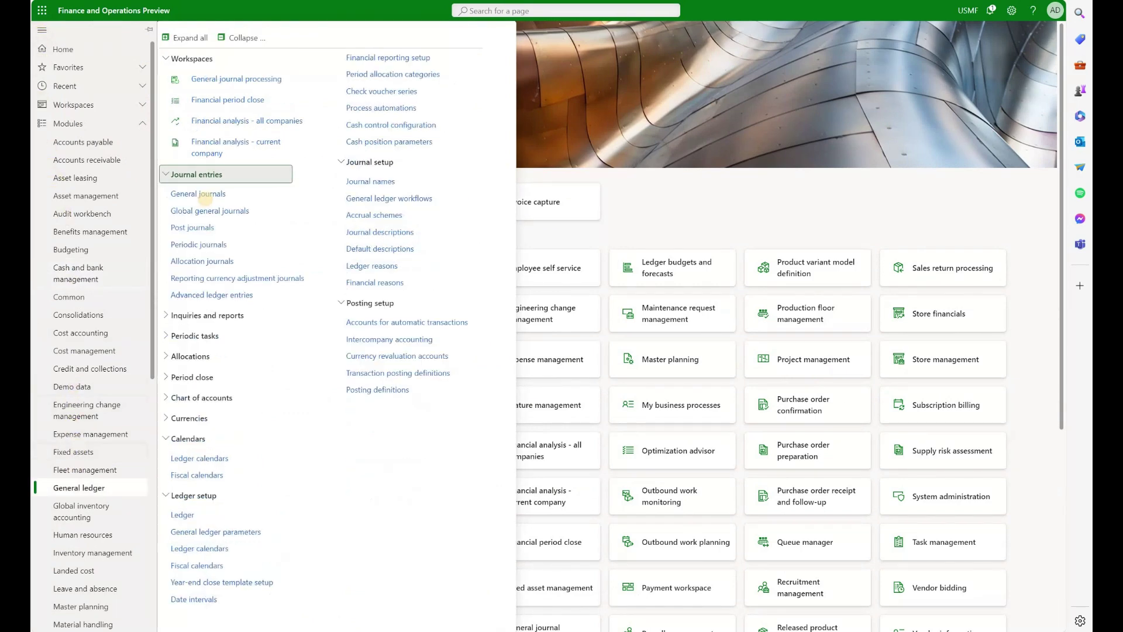
left_click(193, 205)
left_click(106, 228)
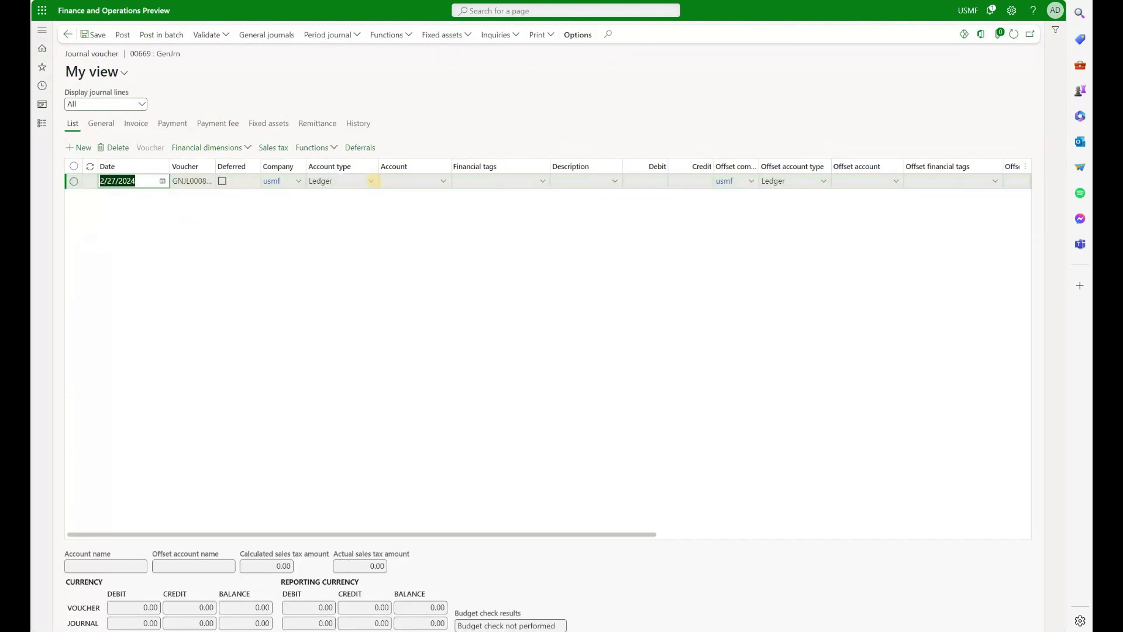
left_click(371, 181)
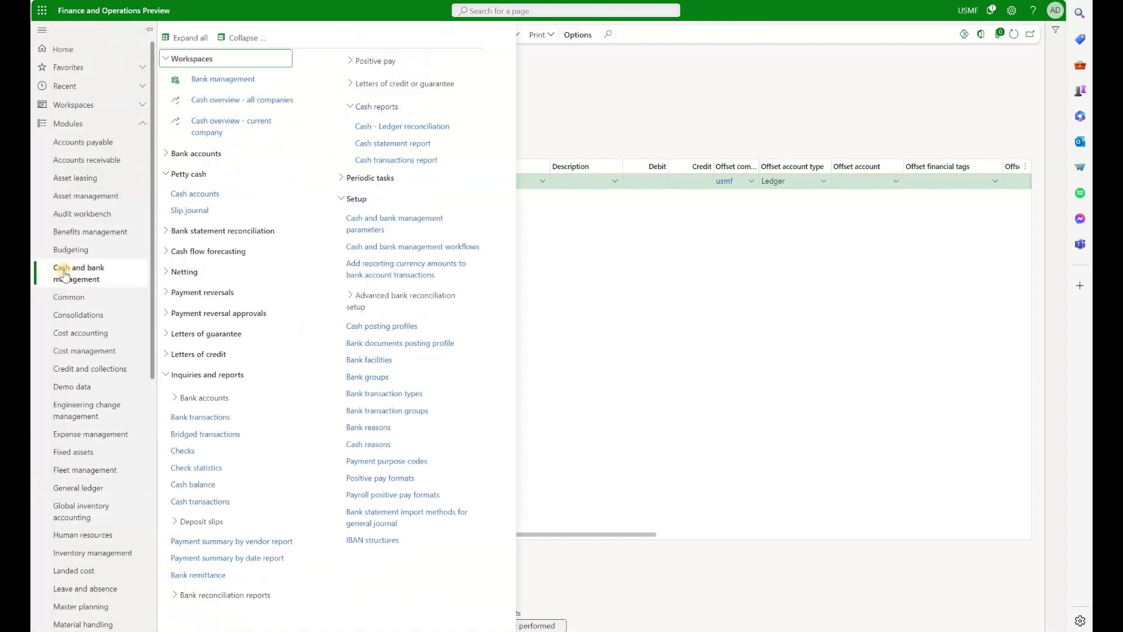
Open the Cash and bank management parameters and view the Cash settings
left_click(359, 227)
left_click(94, 119)
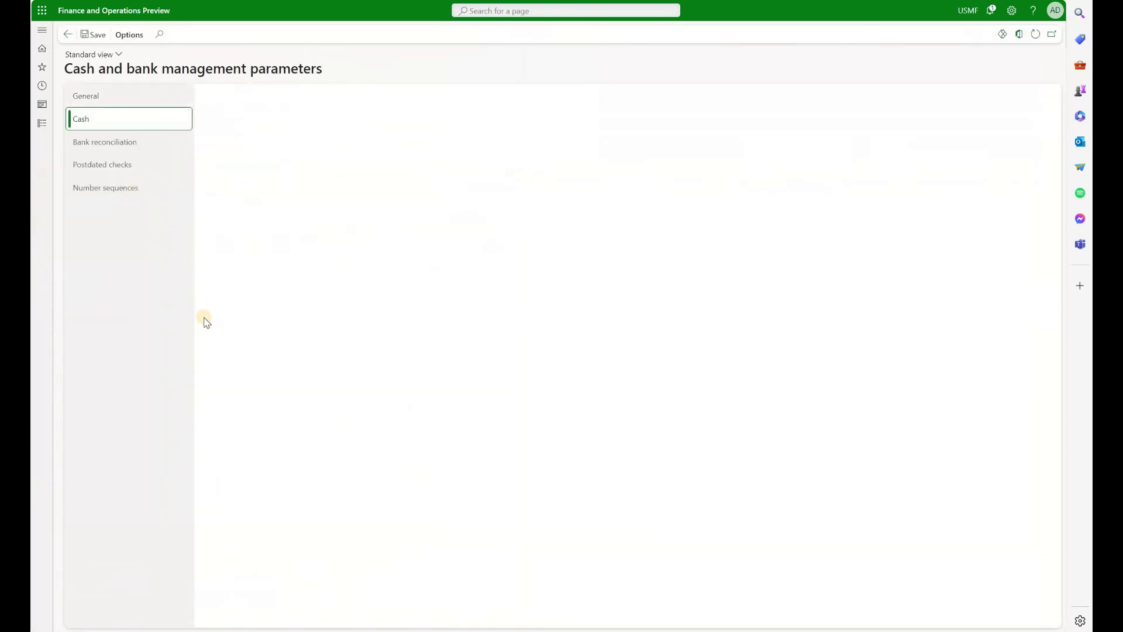